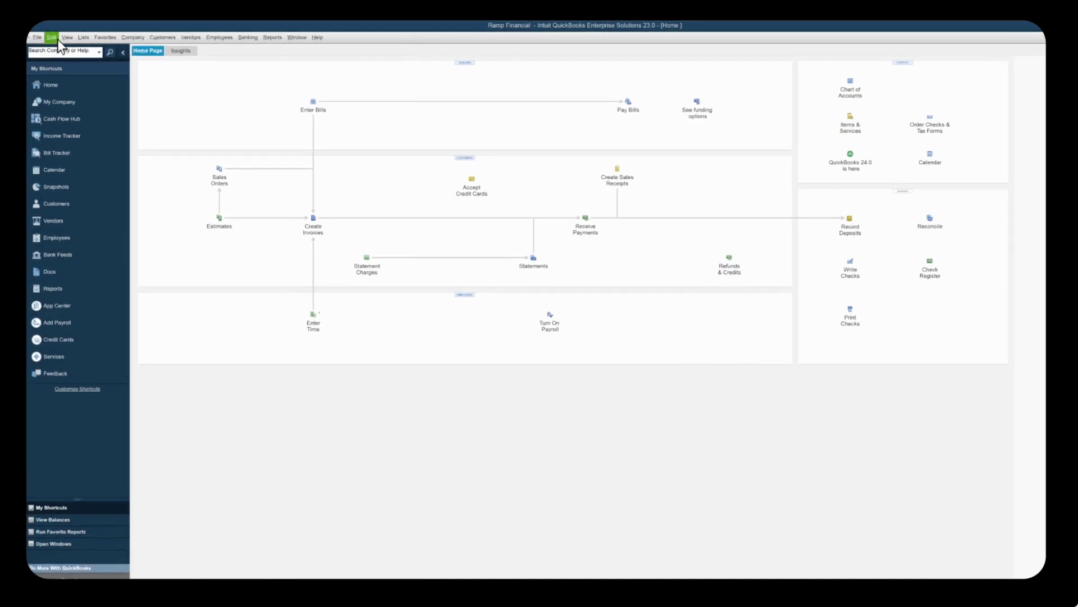
# Step: Look through the QuickBooks File menu commands, then close the menu again
pyautogui.click(42, 35)
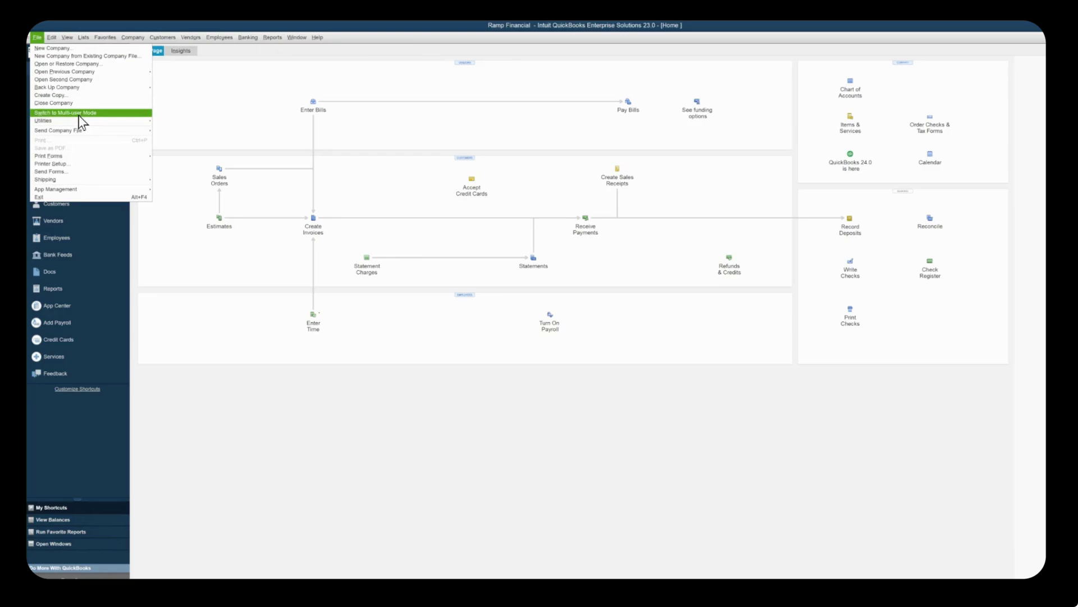
pyautogui.click(257, 74)
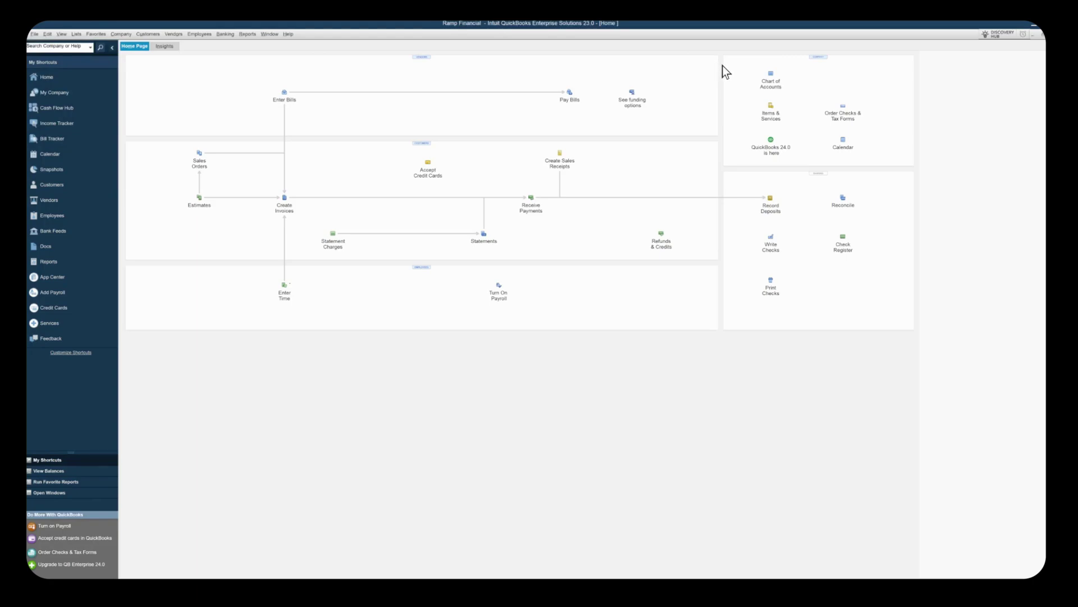
# Step: Add a Credit Card account named Ramp Card in the Chart of Accounts, skipping bank feed setup
pyautogui.click(772, 76)
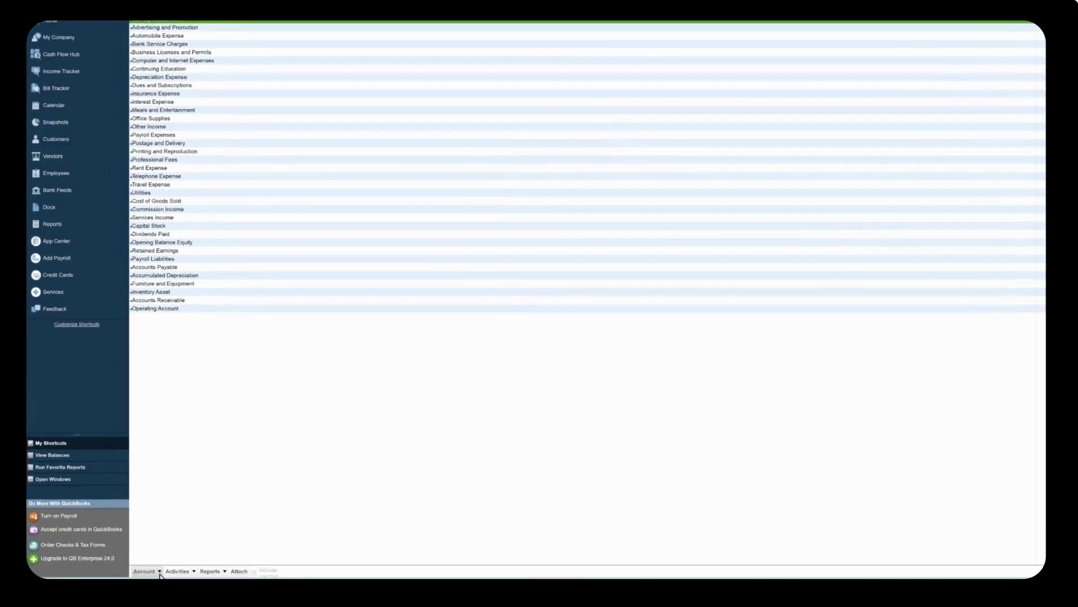
pyautogui.click(160, 571)
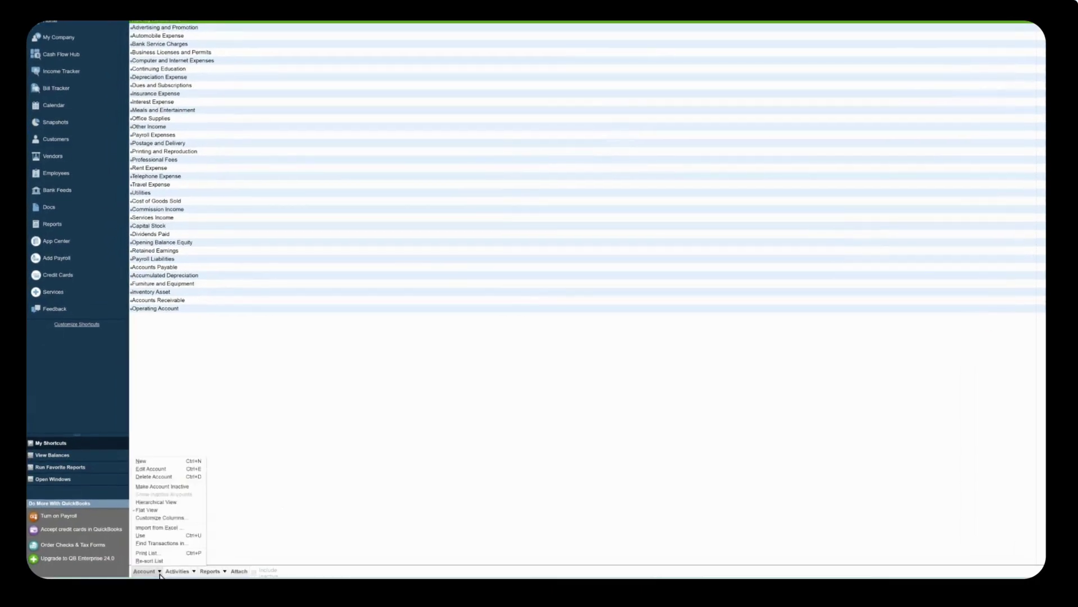
pyautogui.click(166, 462)
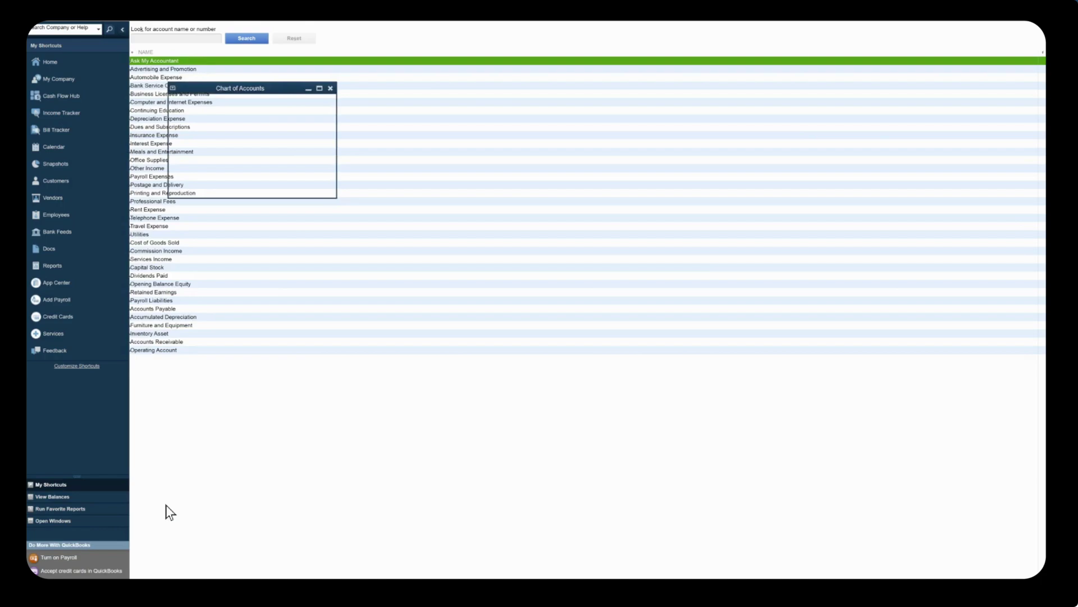
pyautogui.click(174, 156)
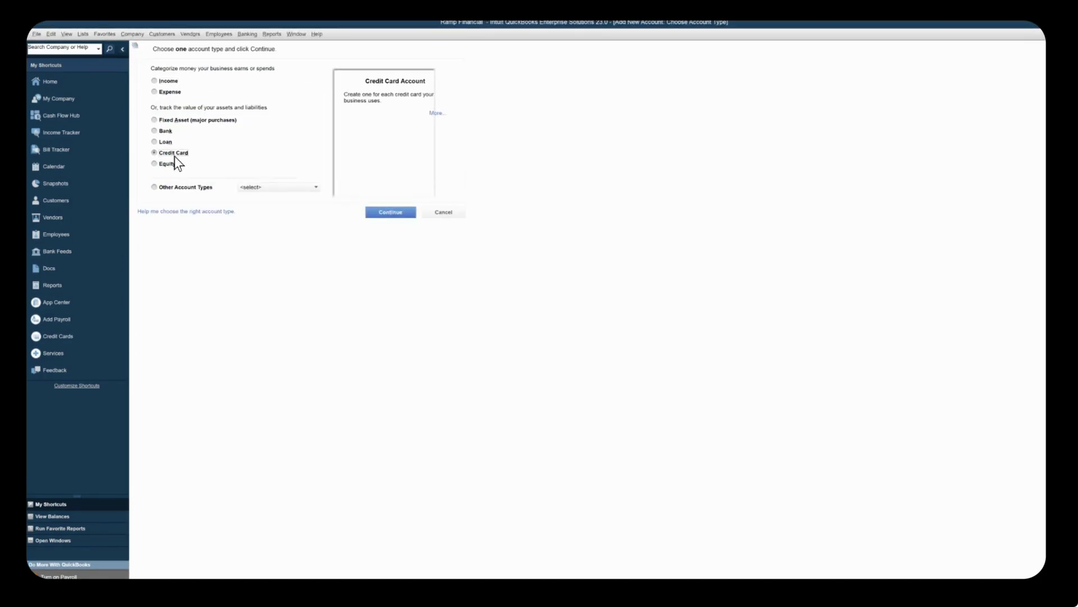
pyautogui.click(386, 214)
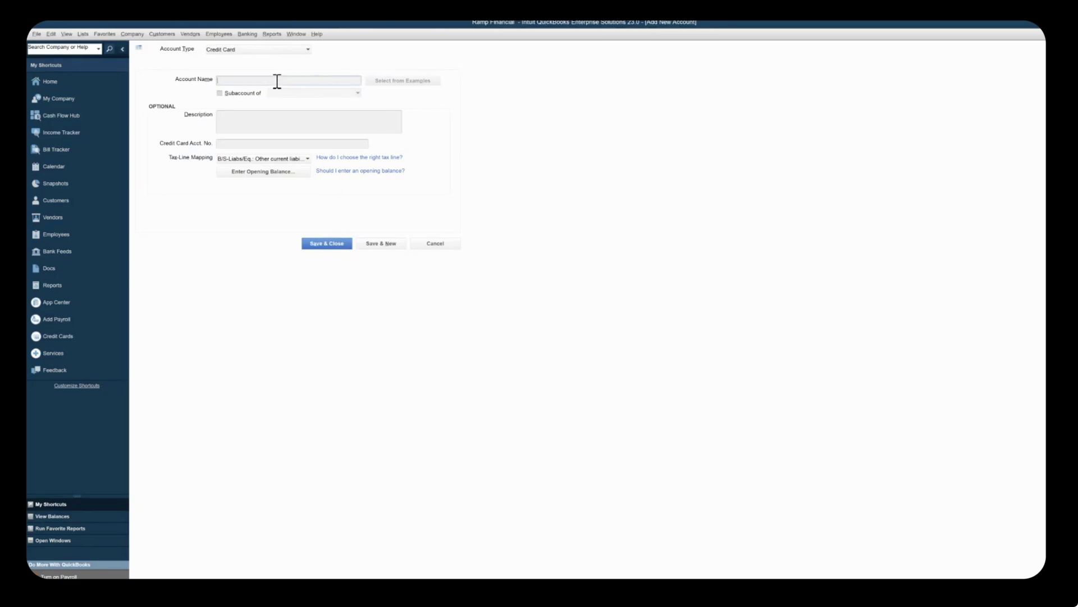
pyautogui.write('Ramp Card')
pyautogui.click(319, 244)
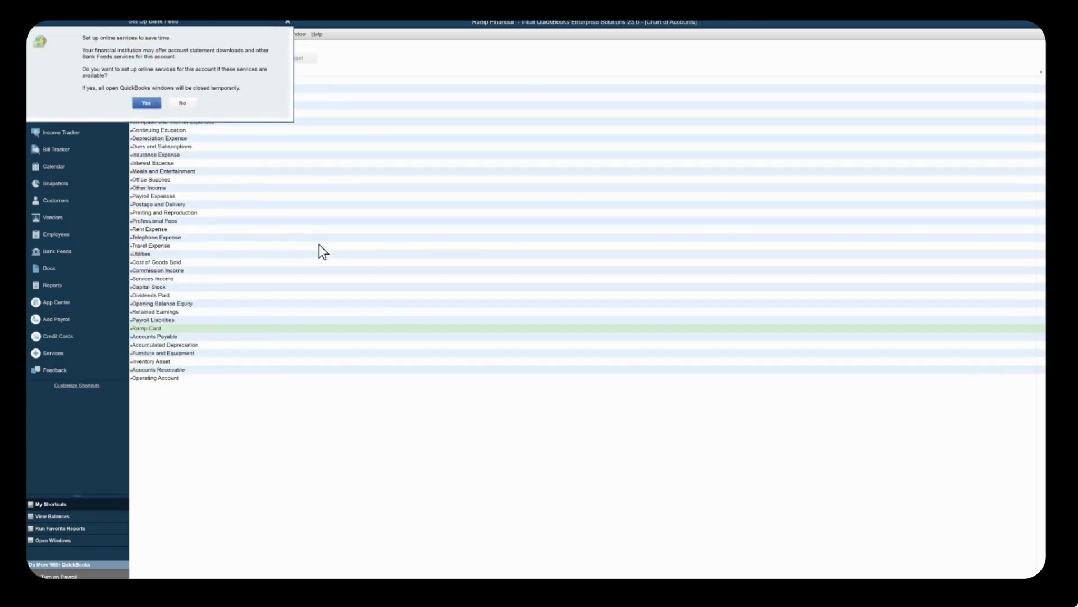
pyautogui.click(288, 21)
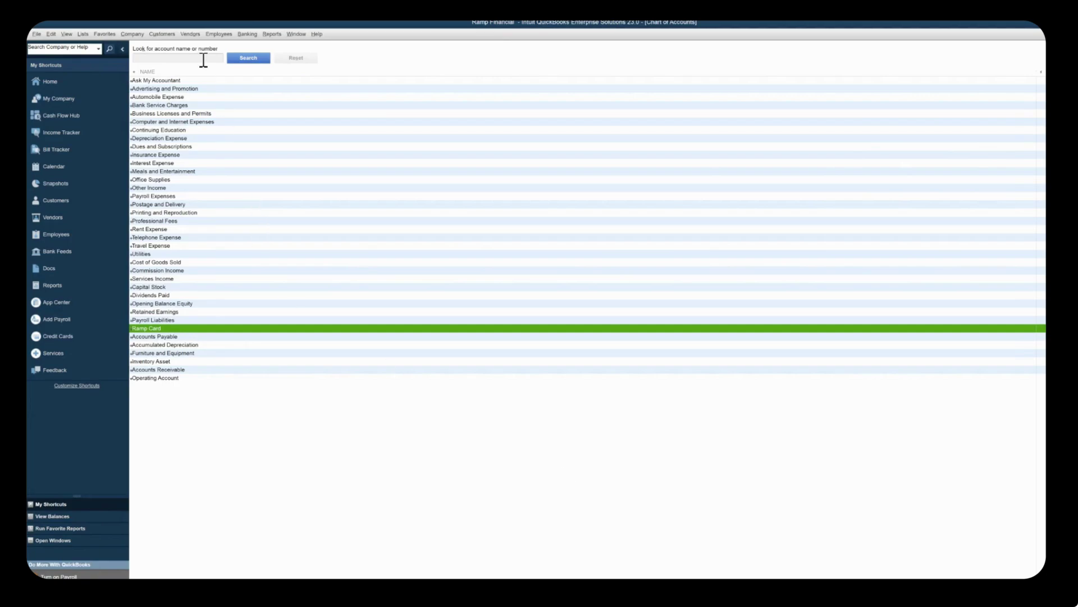
# Step: Export the checked QuickBooks lists to an IIF file named Ramp
pyautogui.click(37, 33)
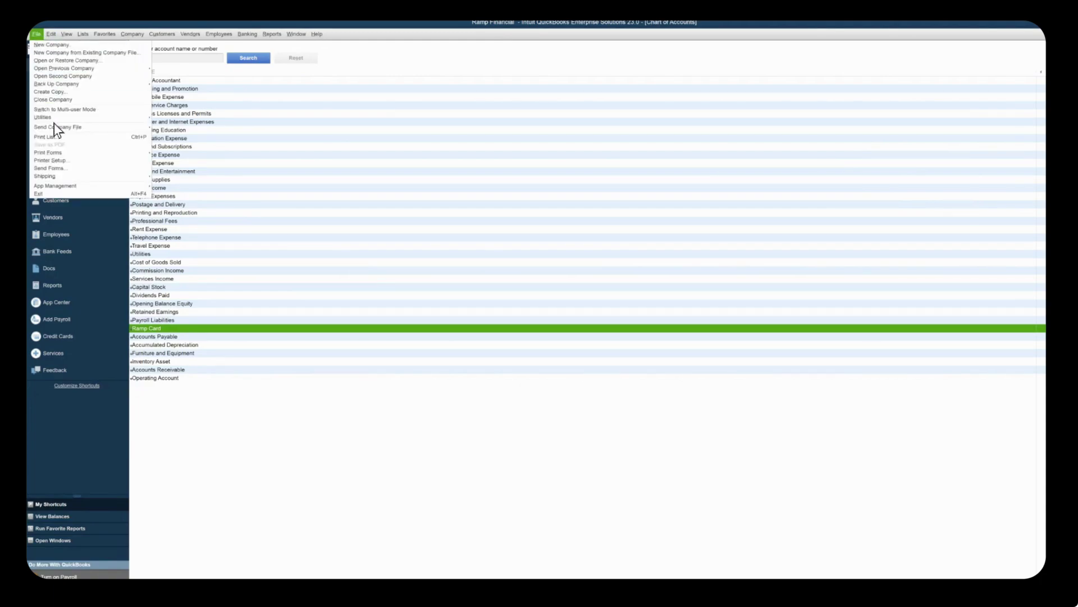
pyautogui.moveTo(89, 119)
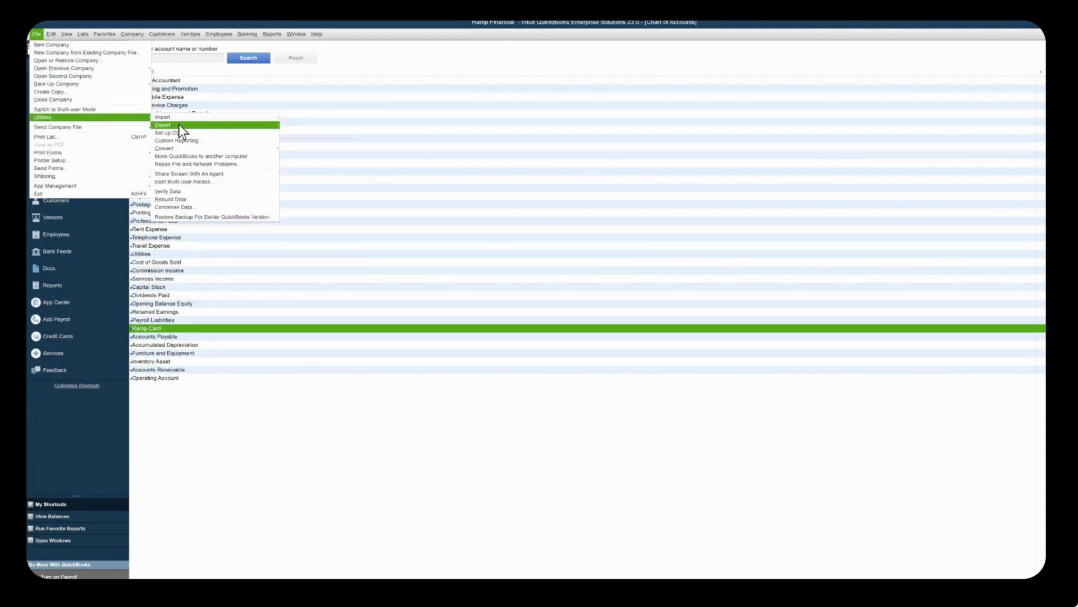
pyautogui.moveTo(179, 125)
pyautogui.click(291, 127)
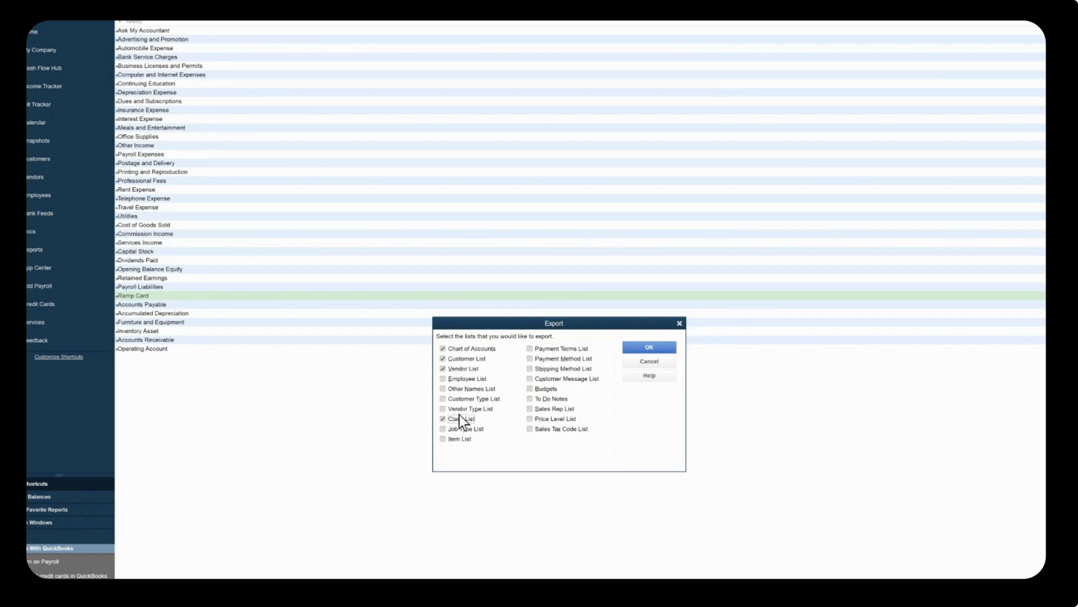
pyautogui.click(651, 346)
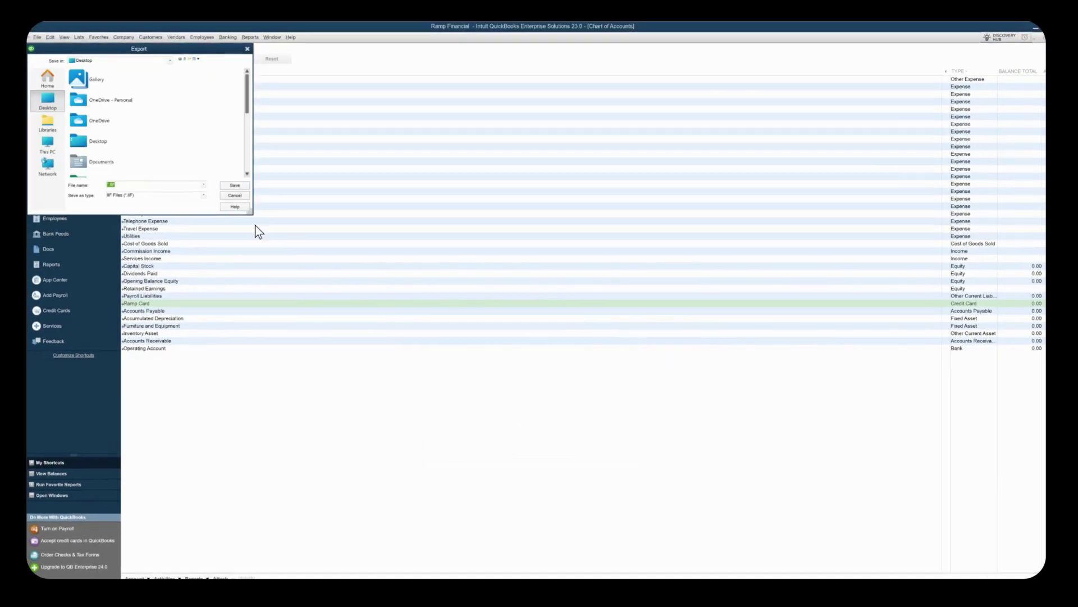
pyautogui.click(110, 185)
pyautogui.write('Ramp.IIF')
pyautogui.click(230, 187)
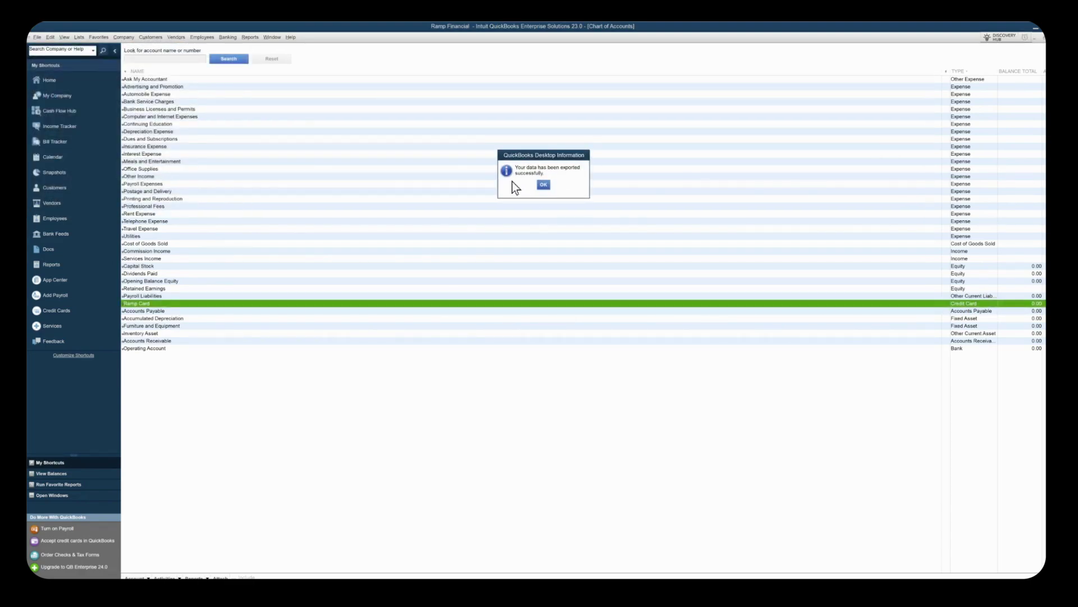
# Step: Dismiss the export confirmation and choose QuickBooks Desktop (IIF Export) as Ramp's accounting provider
pyautogui.click(543, 185)
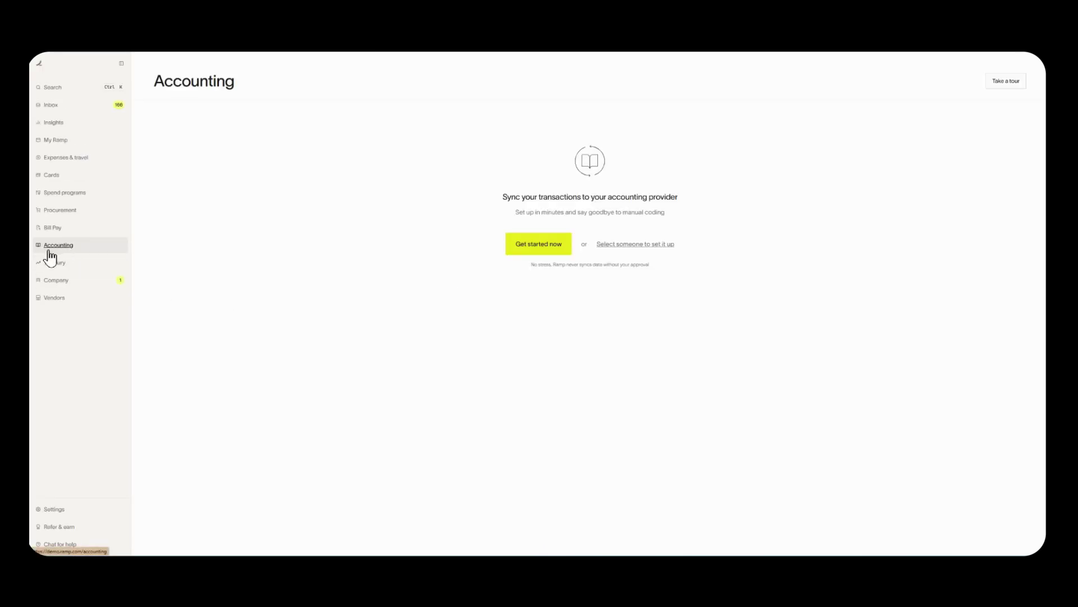
pyautogui.click(539, 250)
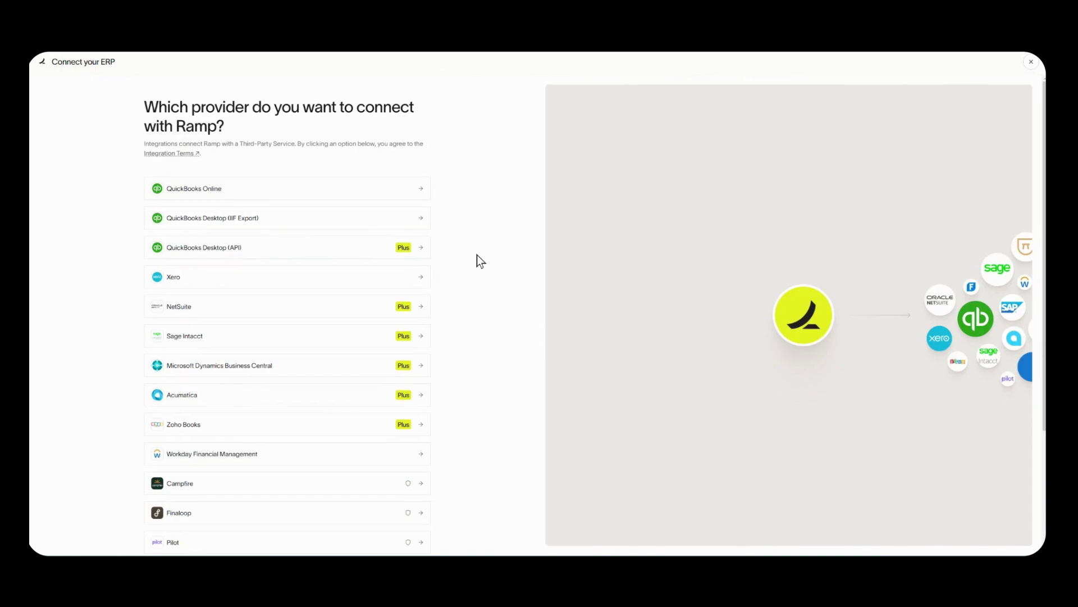
pyautogui.scroll(-3, 476, 255)
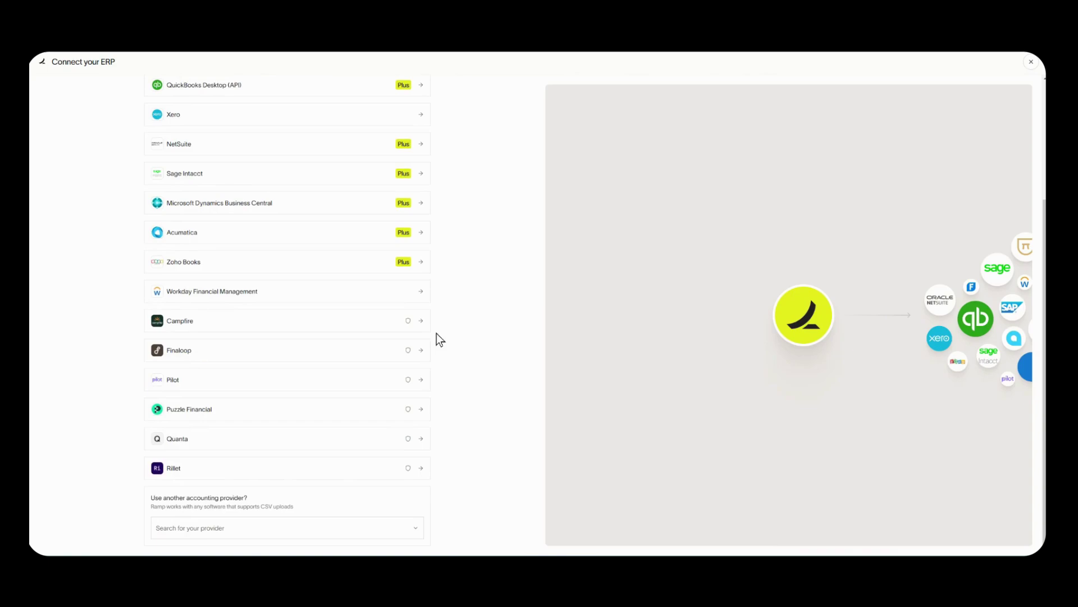
pyautogui.click(323, 539)
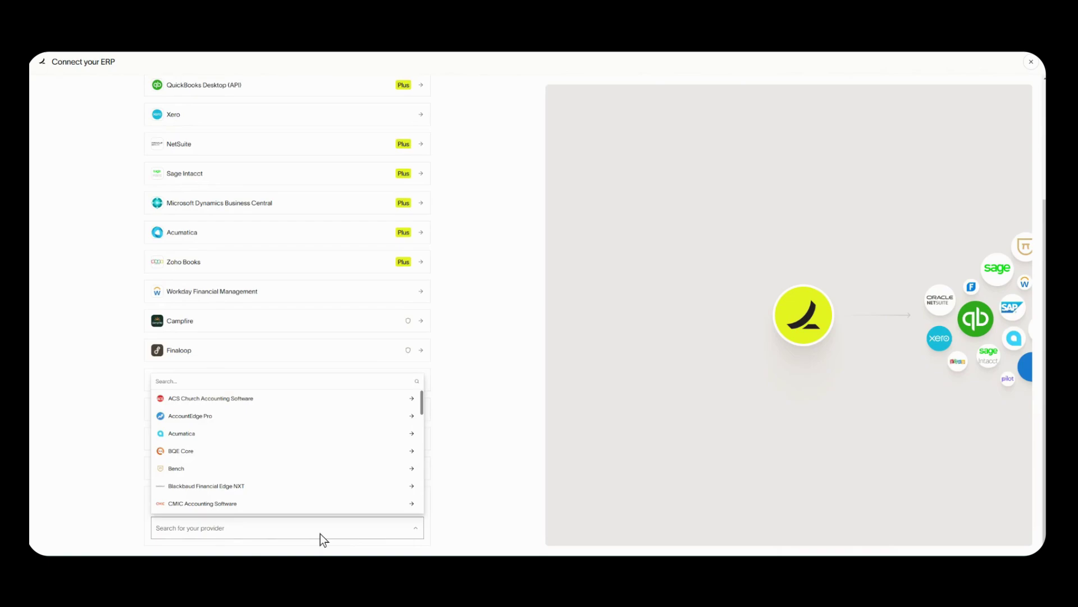
pyautogui.write('QBD')
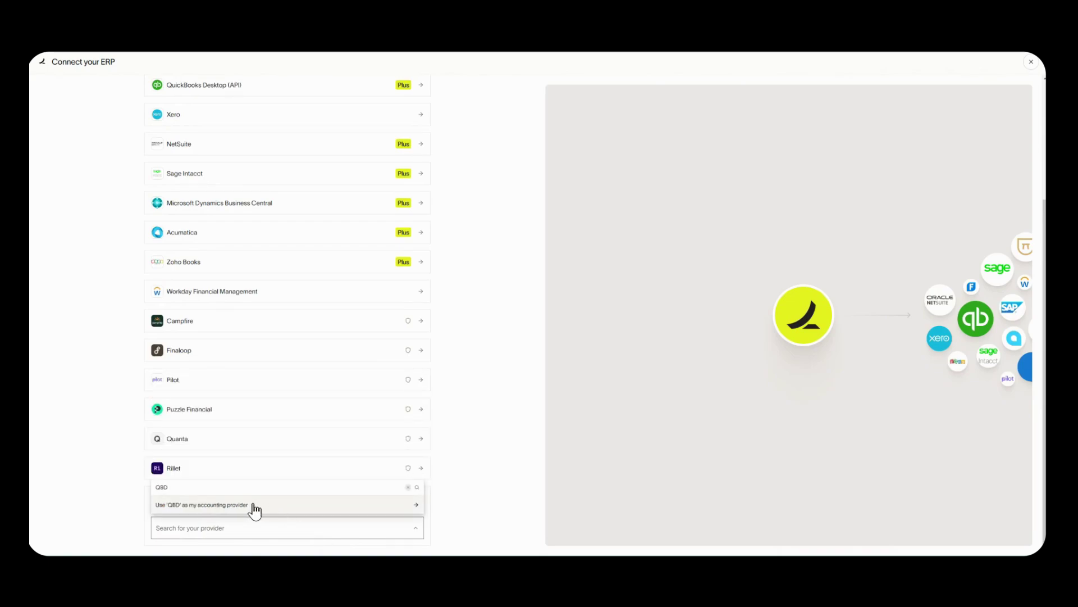
pyautogui.click(488, 340)
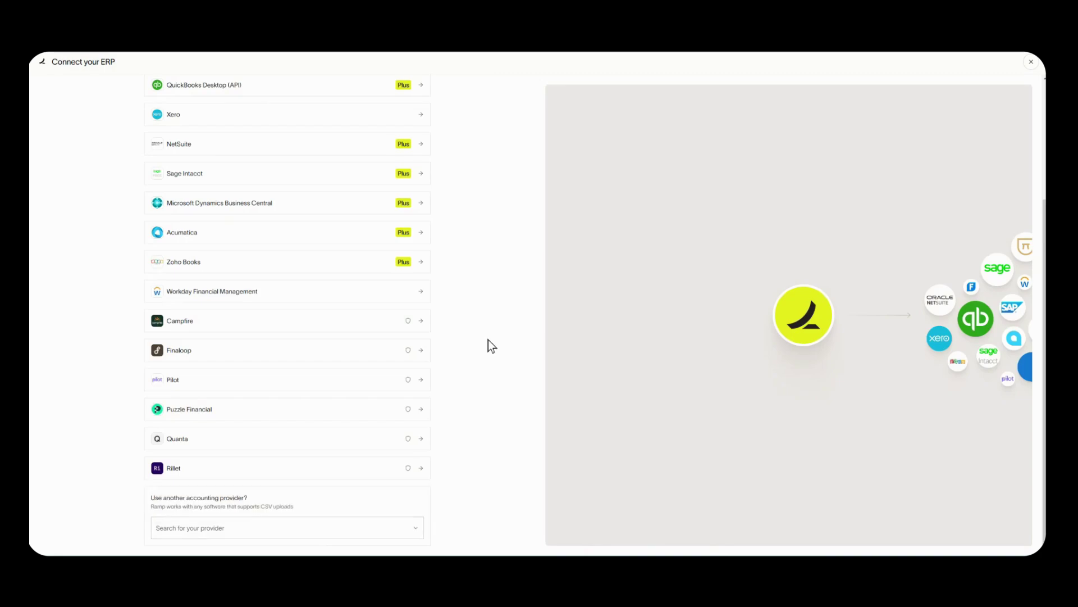
pyautogui.scroll(3, 487, 339)
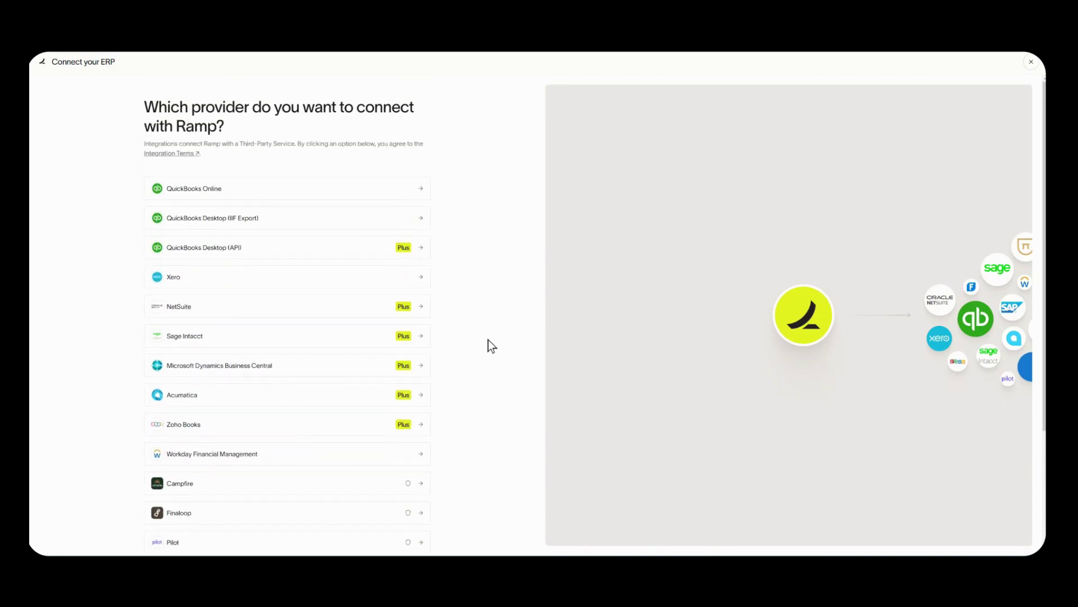
pyautogui.click(318, 217)
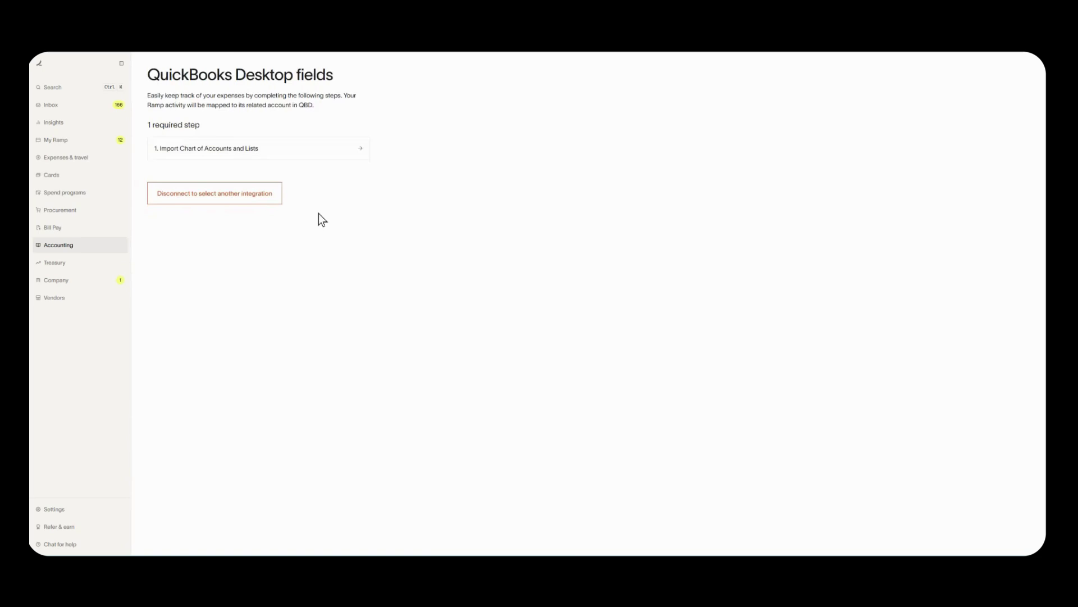
# Step: In Import Chart of Accounts and Lists, confirm the Ramp Liability Account exists and browse for the IIF file
pyautogui.click(249, 152)
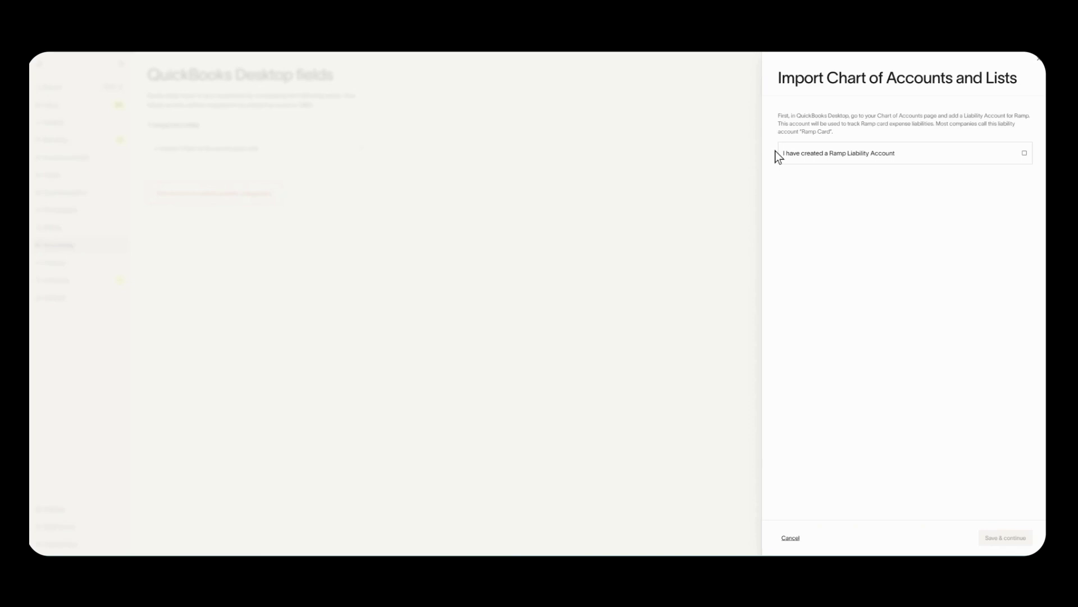
pyautogui.click(819, 159)
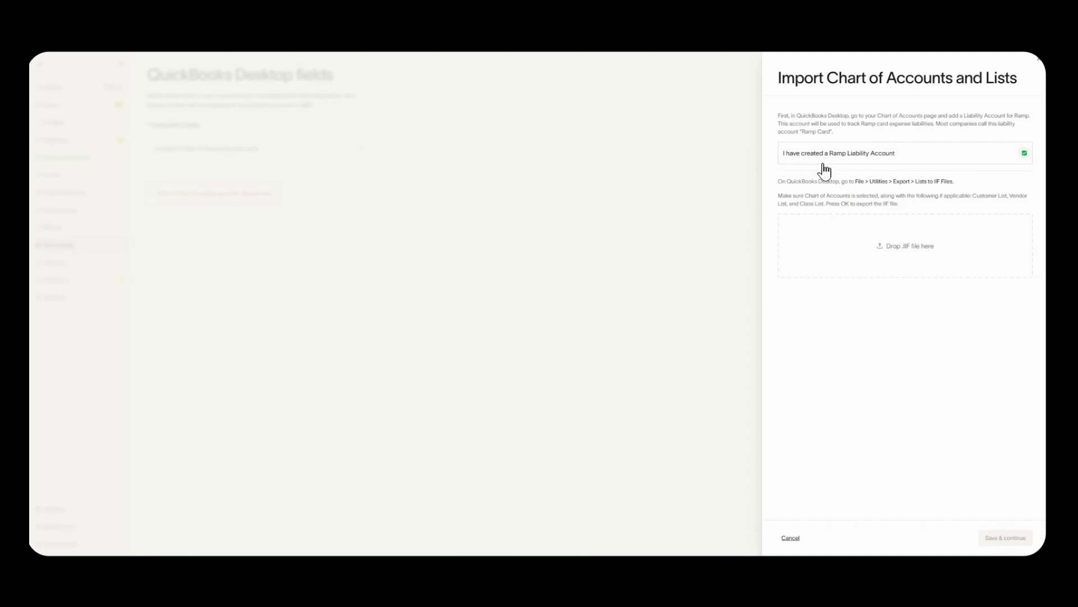
pyautogui.click(870, 253)
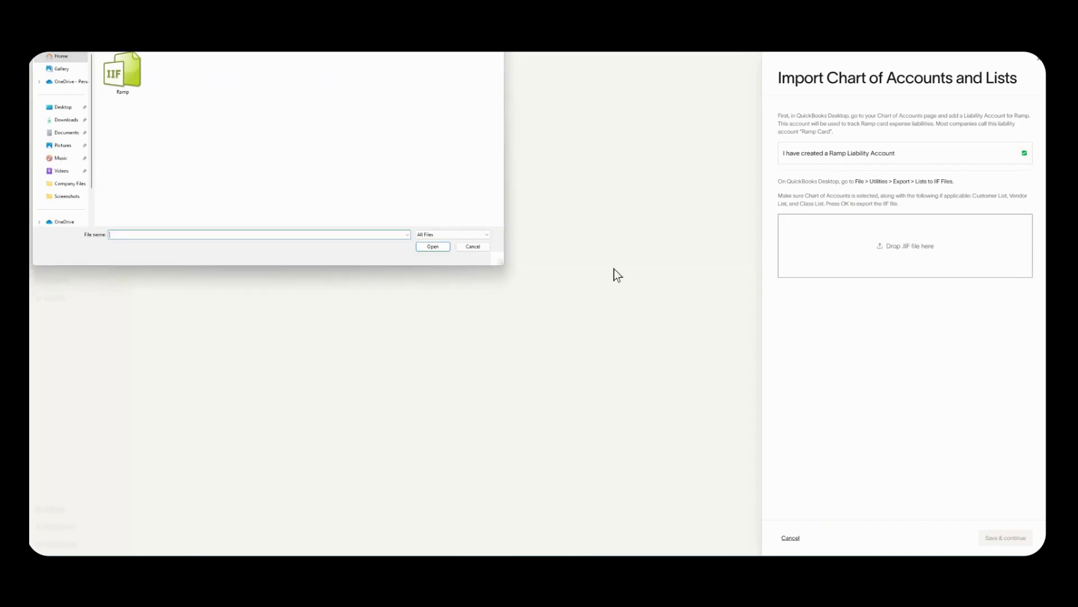
# Step: Upload the Ramp IIF file and review the previewed categories, vendors, classes and customers
pyautogui.click(125, 65)
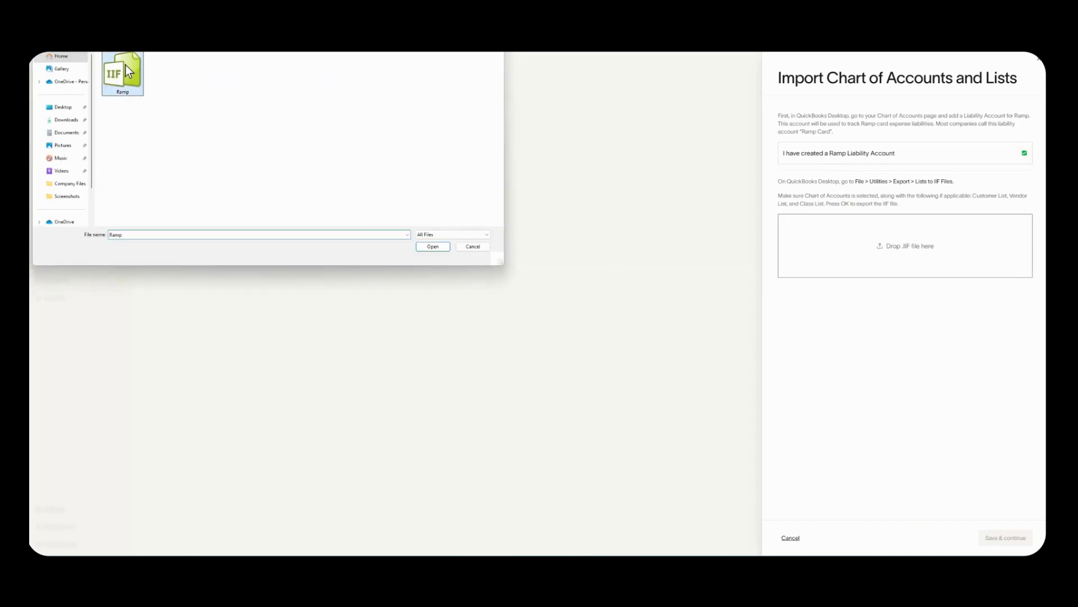
pyautogui.click(440, 246)
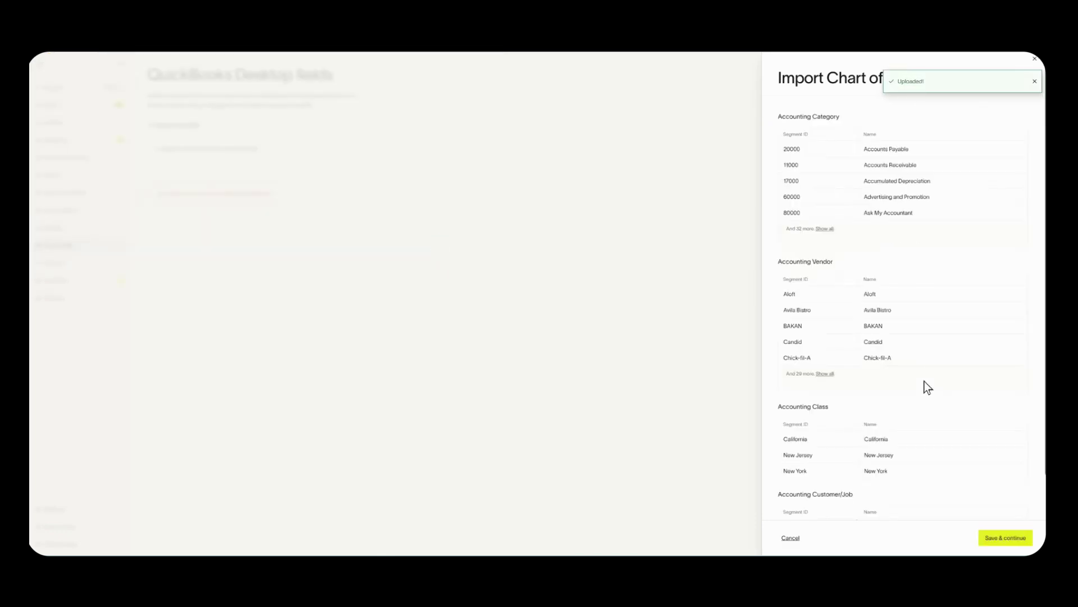
pyautogui.scroll(-1, 925, 380)
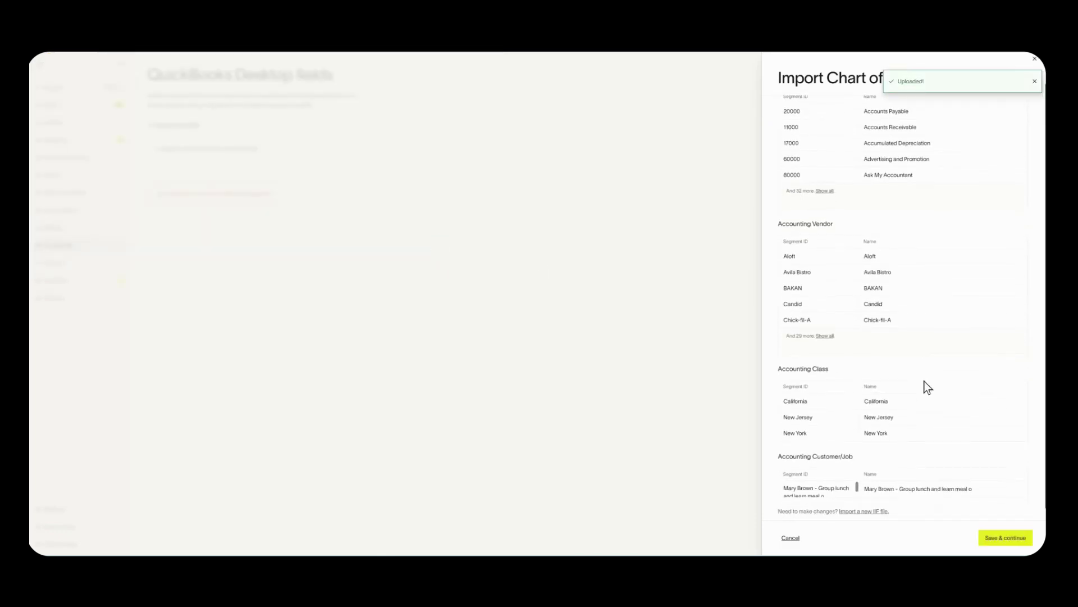
pyautogui.scroll(1, 924, 380)
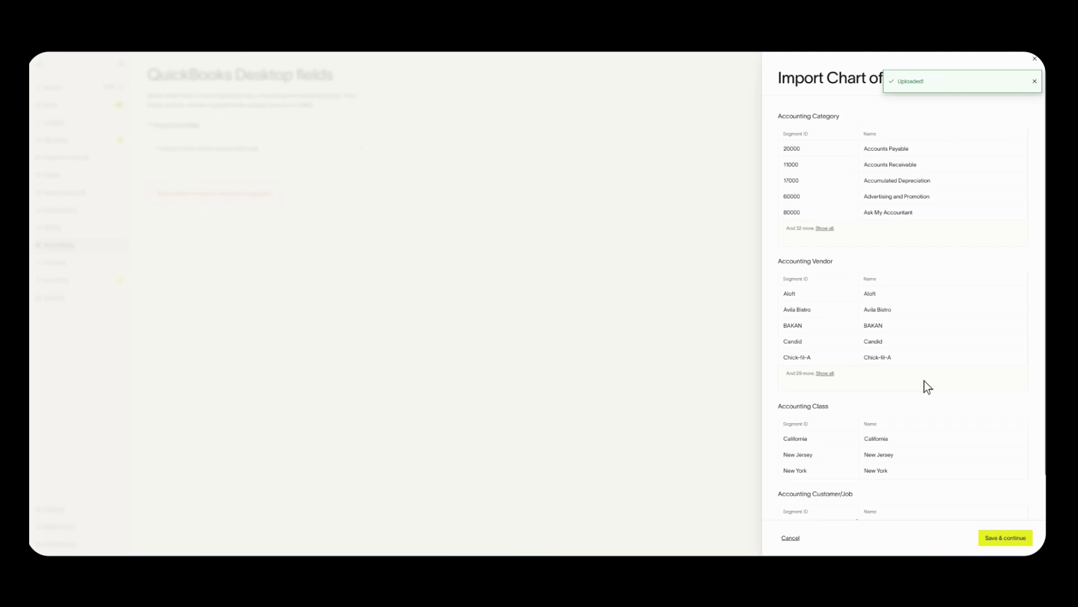
pyautogui.scroll(-1, 924, 380)
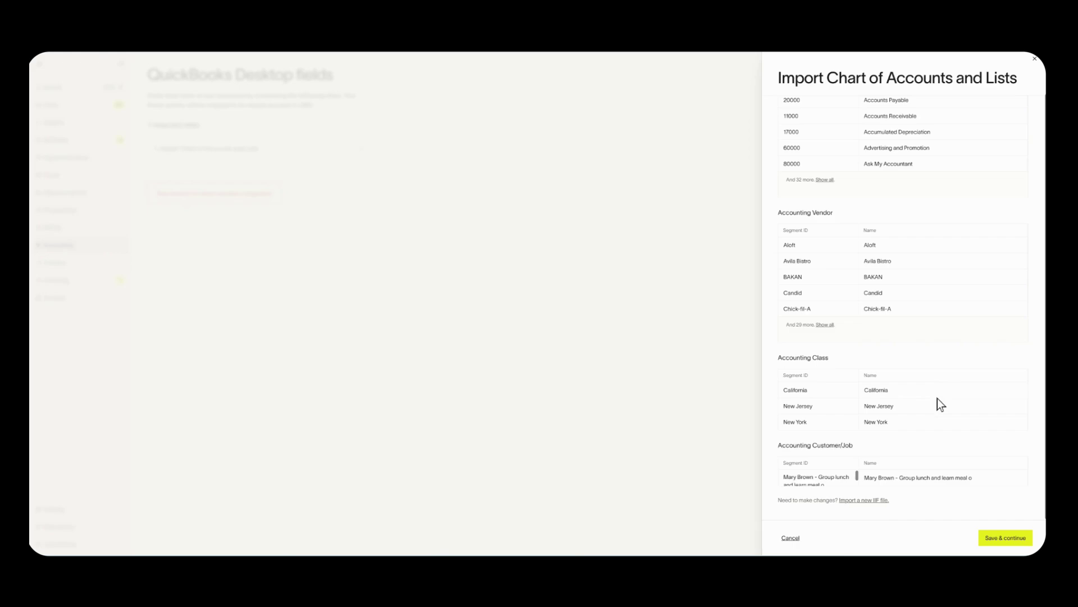
# Step: Save the imported lists and link Ramp Card - Ramp Card as the liability account
pyautogui.click(1004, 541)
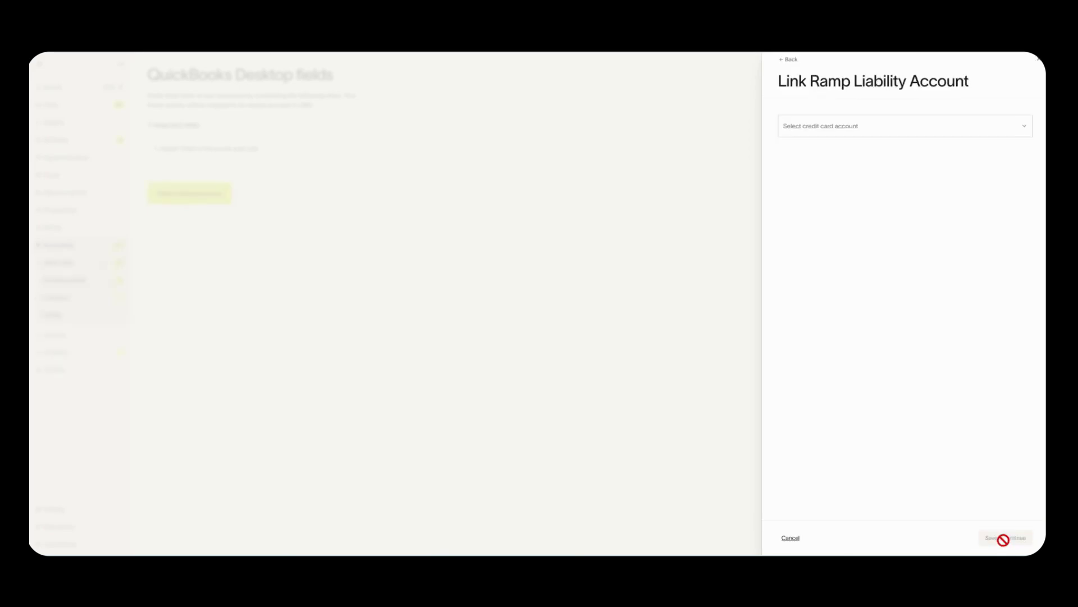
pyautogui.click(826, 138)
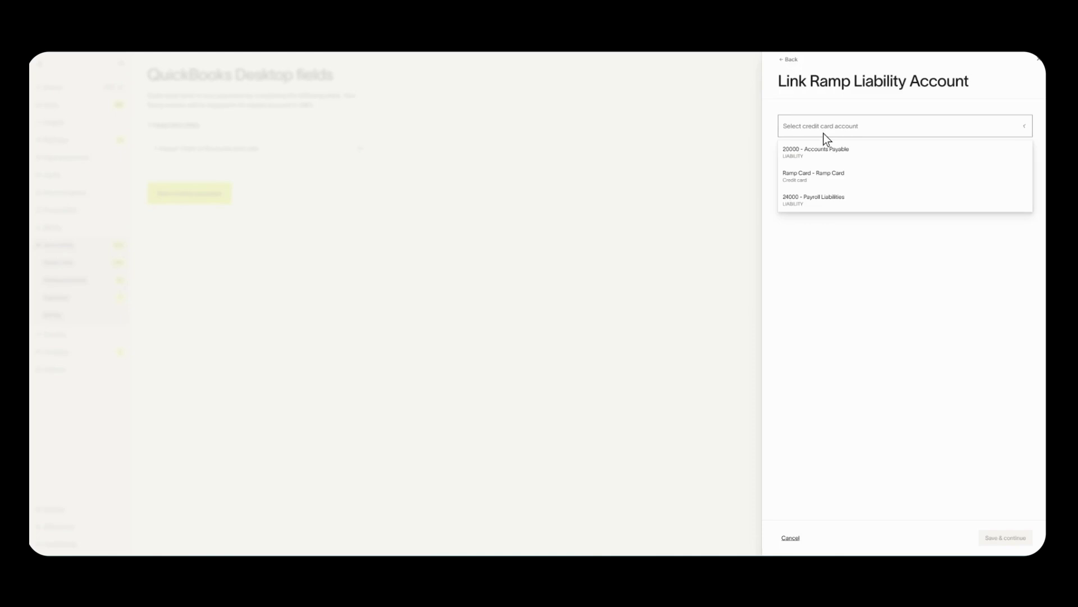
pyautogui.click(824, 182)
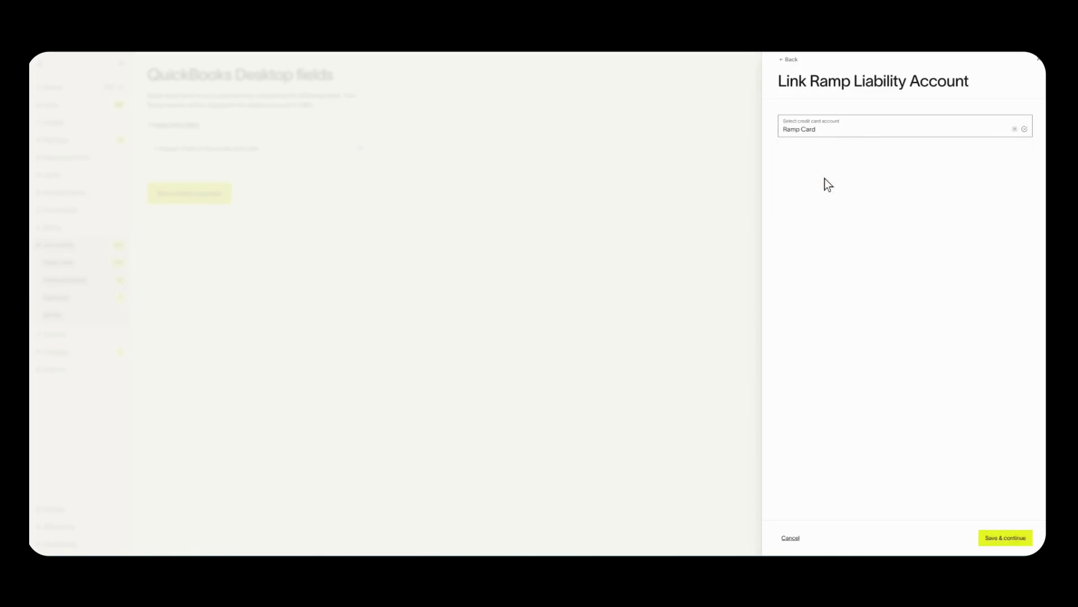
pyautogui.click(999, 538)
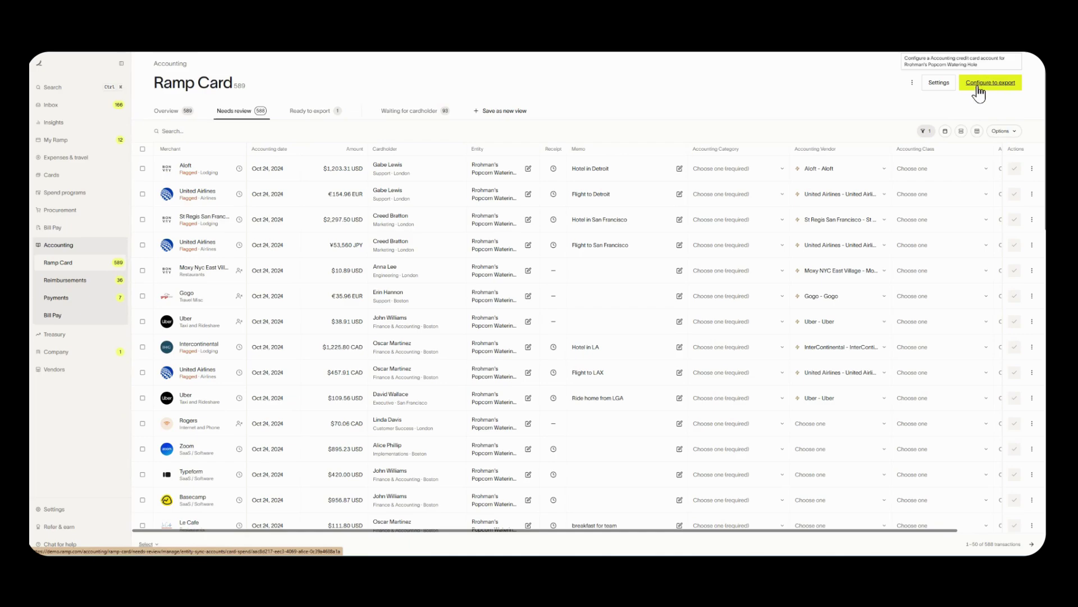
# Step: Go to Ramp's Sync settings and open the credit card liability account choices to pick Ramp Card
pyautogui.click(939, 83)
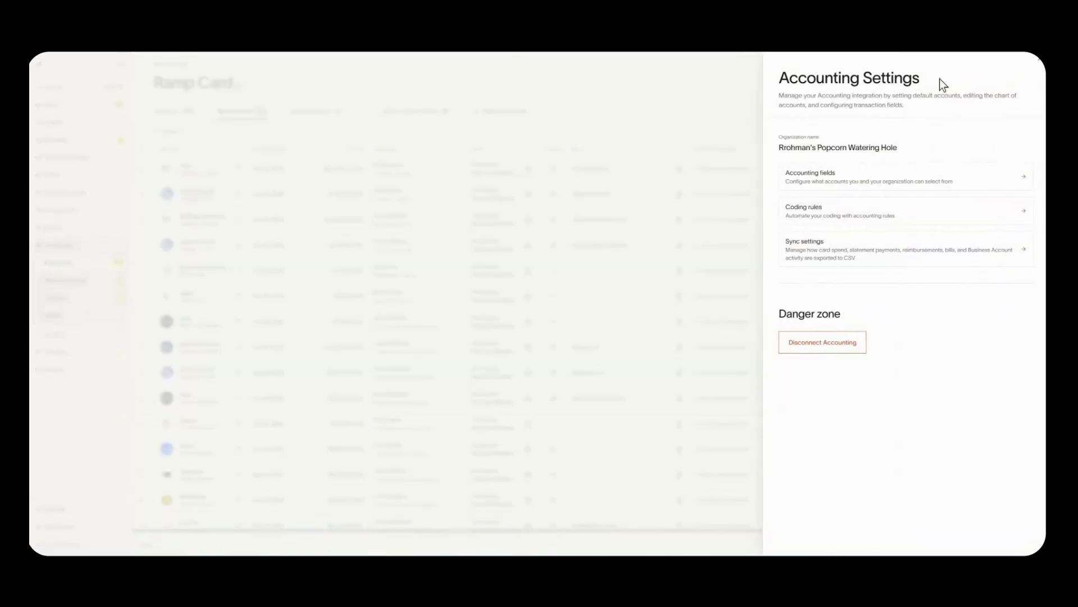
pyautogui.click(889, 255)
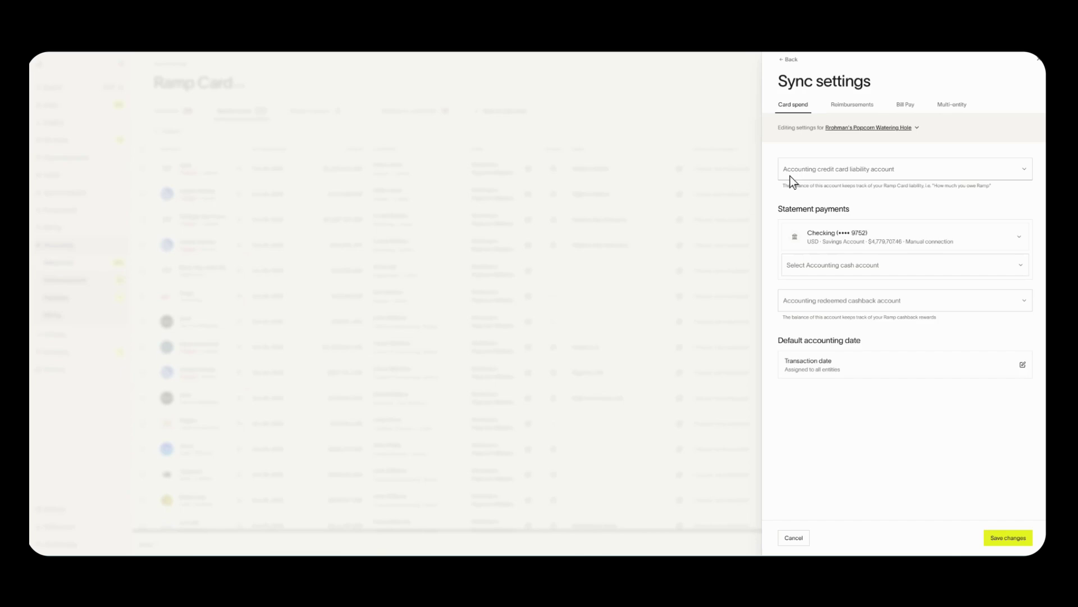
pyautogui.click(790, 176)
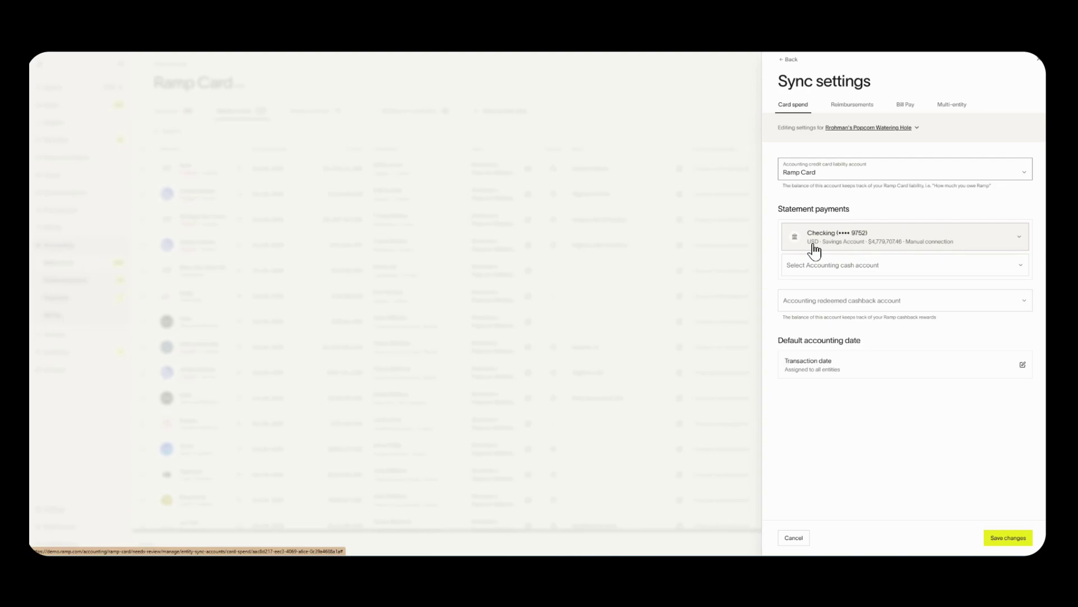
# Step: Map Checking statement payments to Operating Account and search 'other' for the cashback account
pyautogui.click(816, 265)
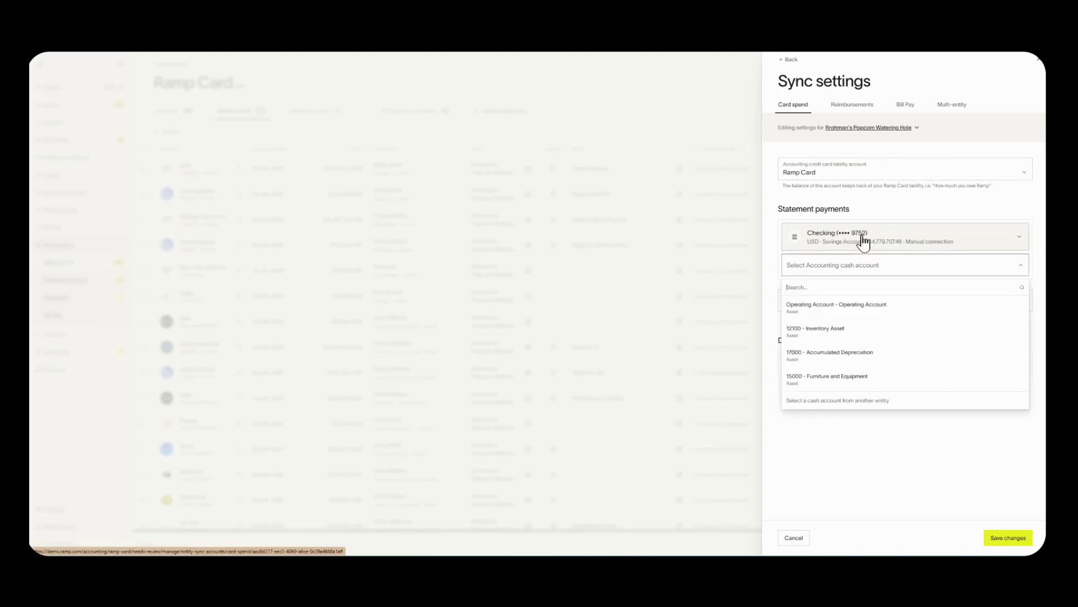
pyautogui.click(866, 317)
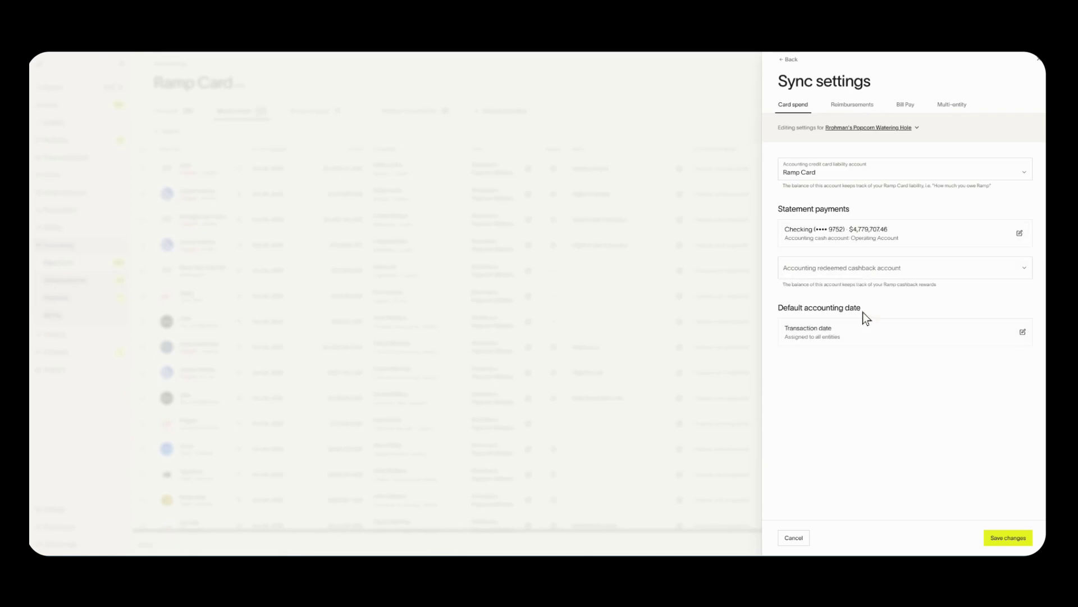
pyautogui.click(805, 271)
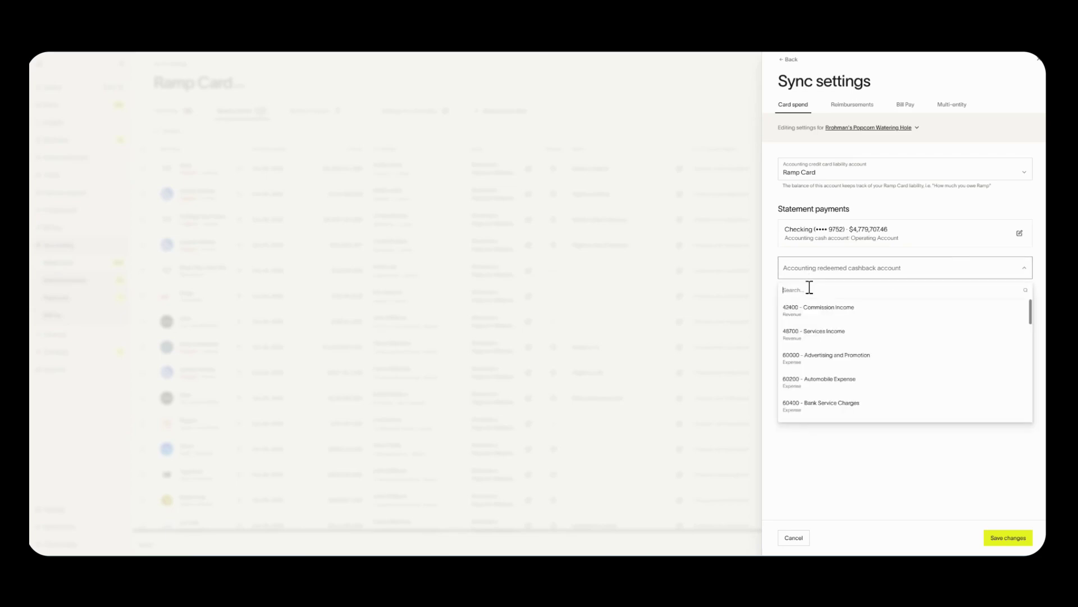
pyautogui.write('oth')
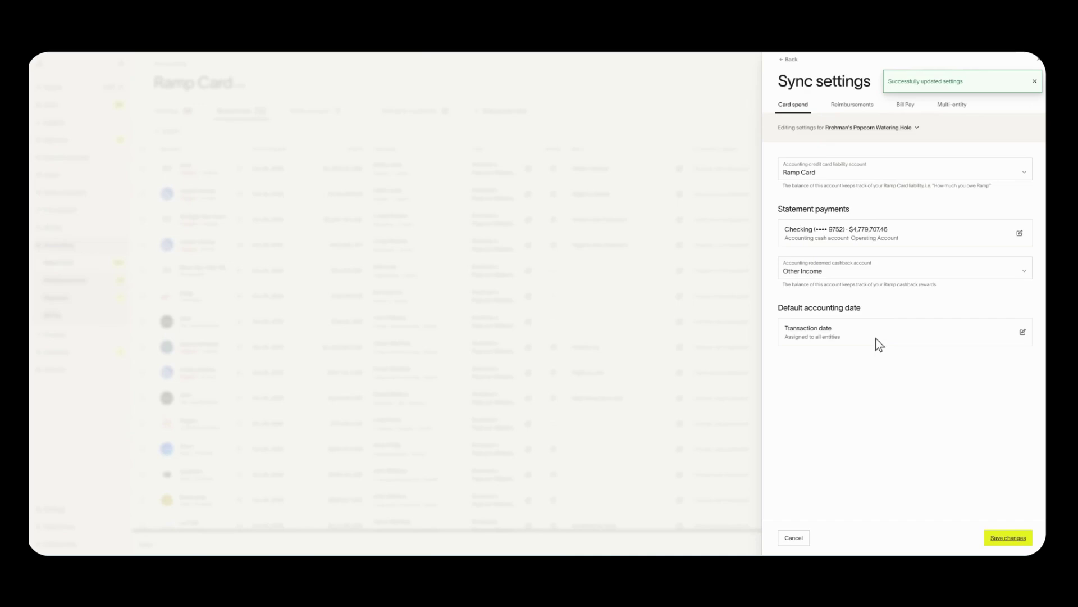
# Step: Set reimbursements to Accounts Payable, with Checking payments mapped to Operating Account
pyautogui.click(847, 107)
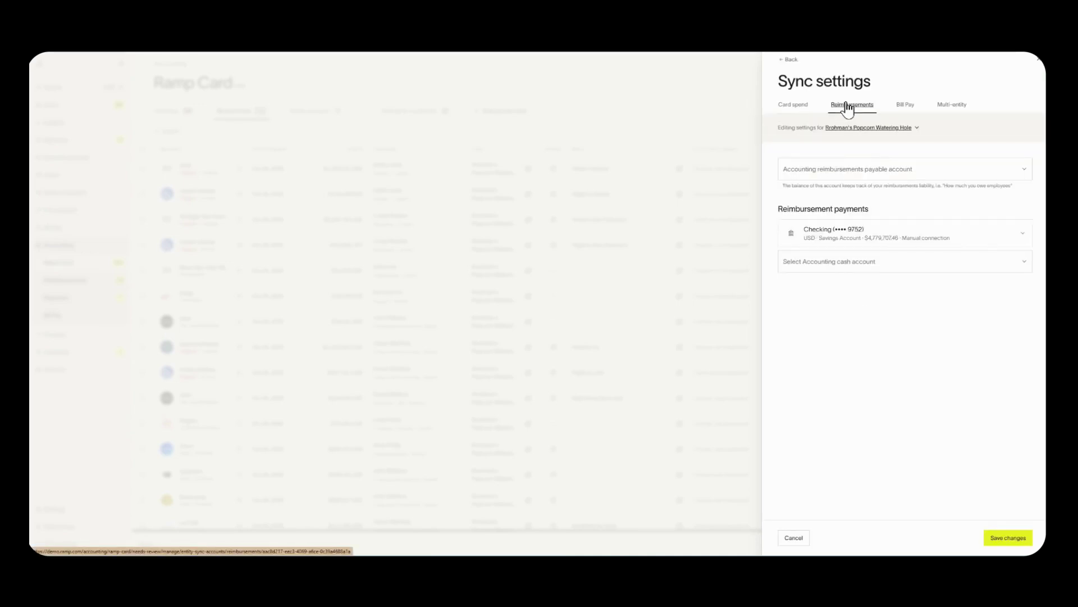
pyautogui.click(830, 174)
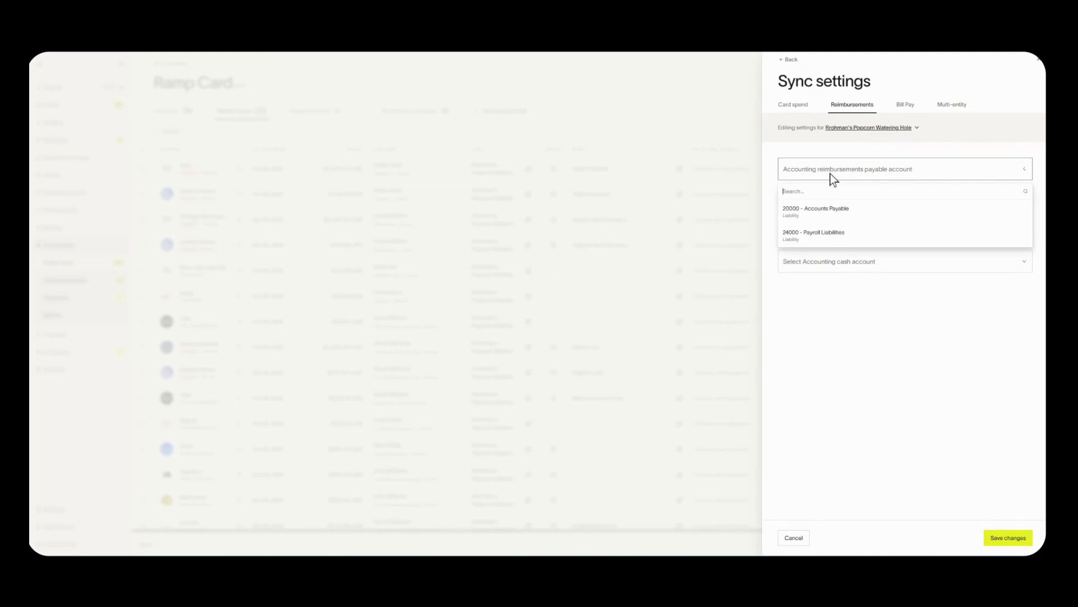
pyautogui.click(836, 215)
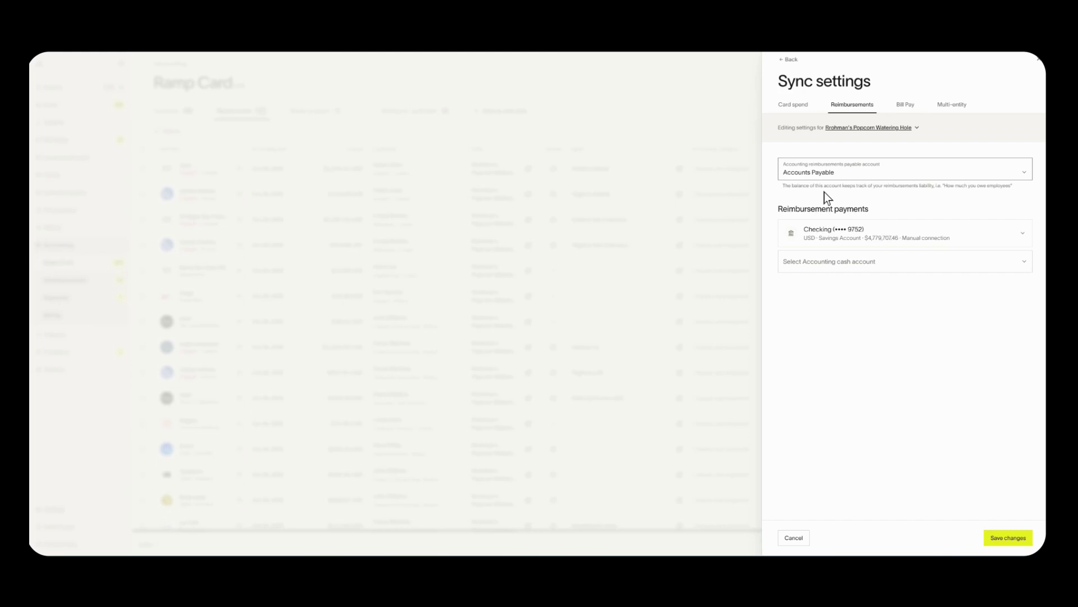
pyautogui.click(827, 269)
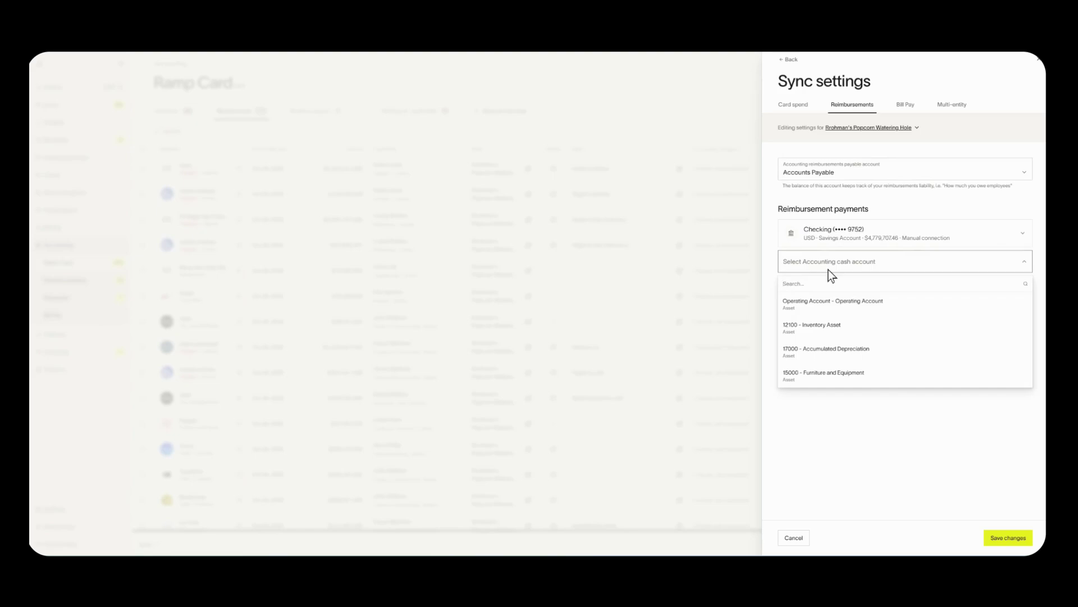
pyautogui.click(831, 316)
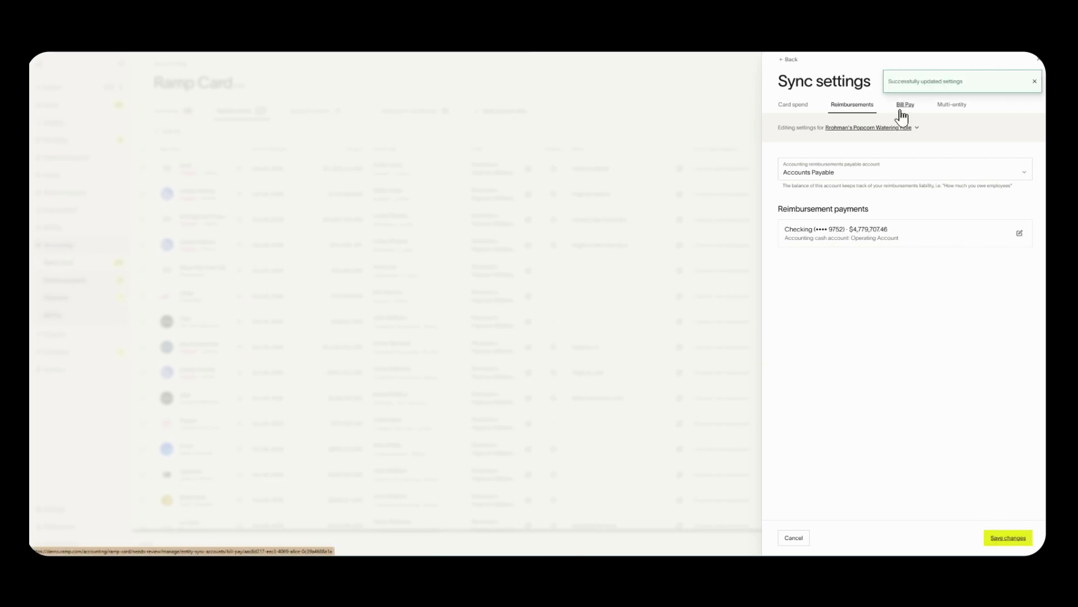
# Step: Set Bill Pay sync to use Accounts Payable and pay from Checking via Operating Account
pyautogui.click(902, 114)
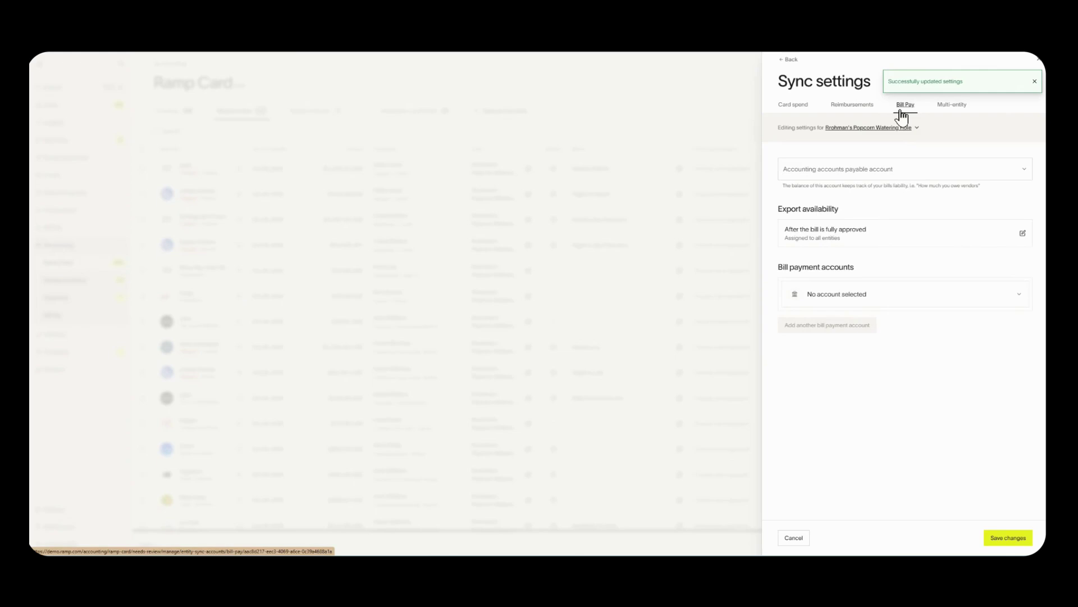
pyautogui.click(905, 174)
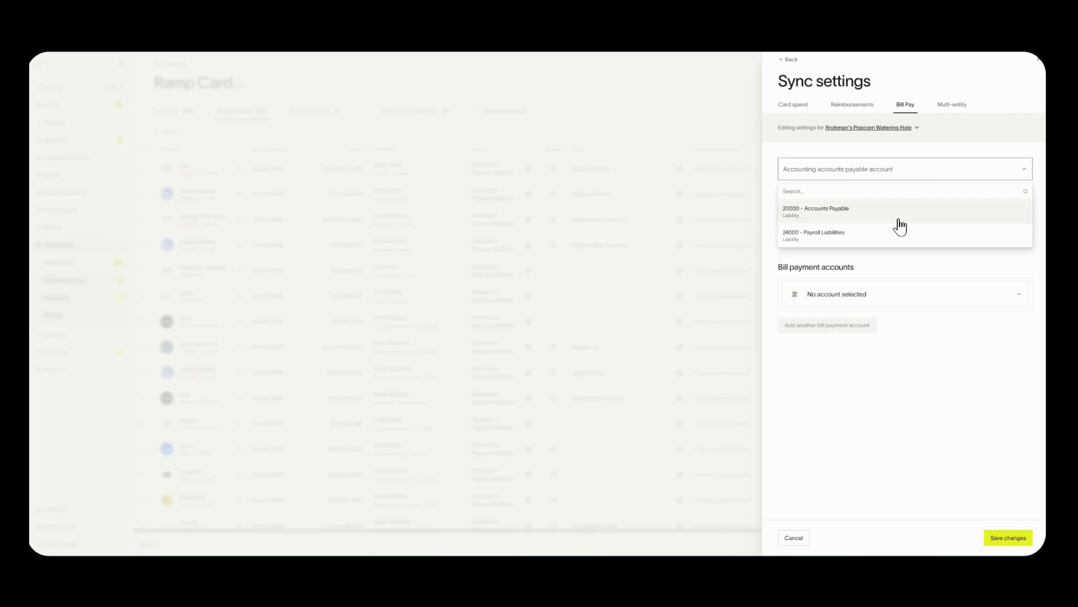
pyautogui.click(900, 224)
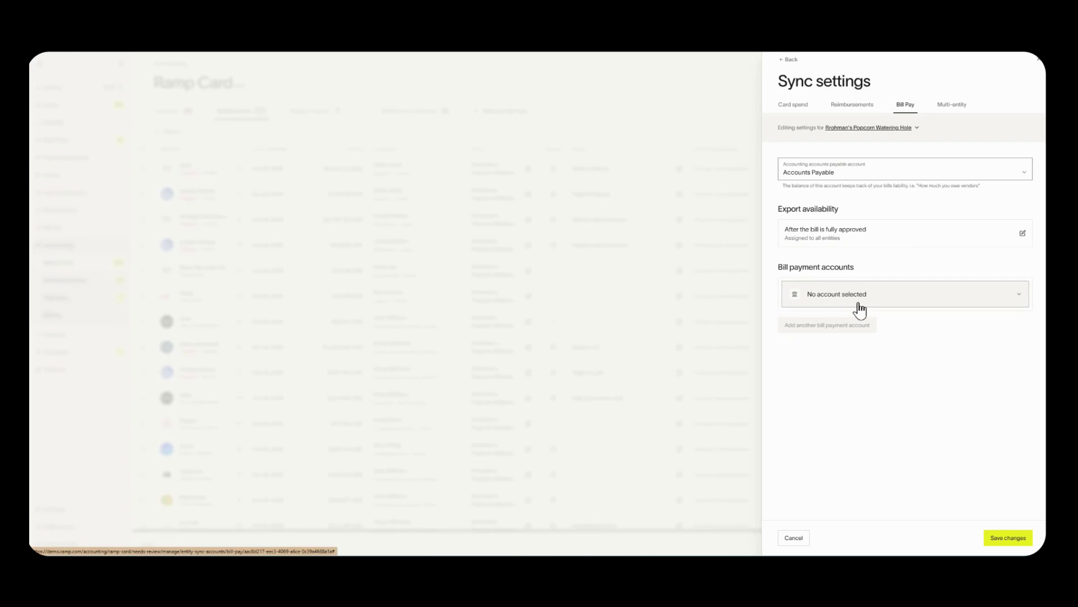
pyautogui.click(859, 309)
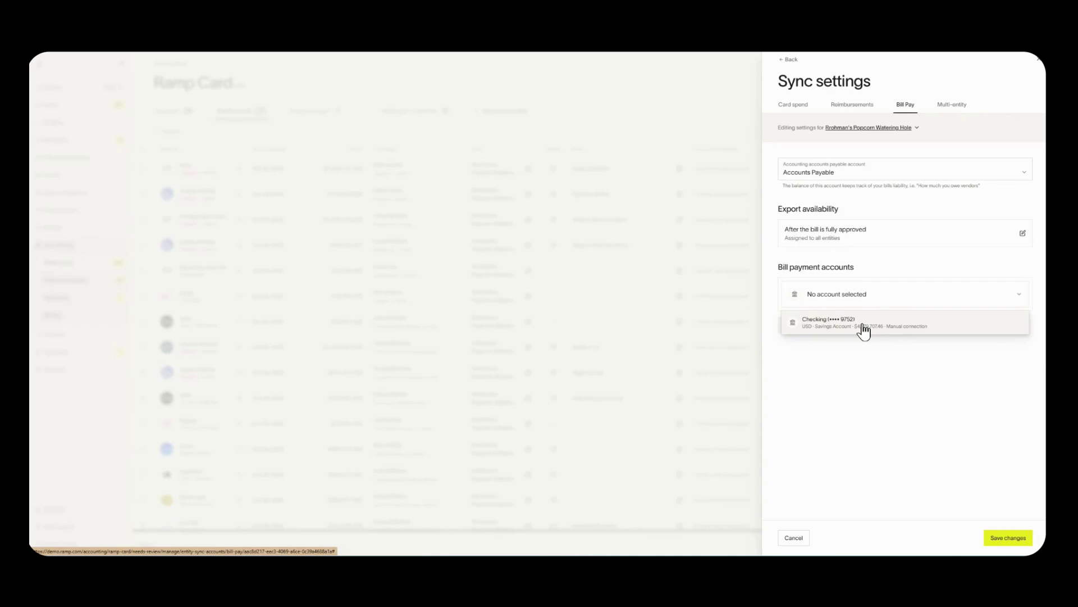
pyautogui.click(862, 326)
pyautogui.click(836, 324)
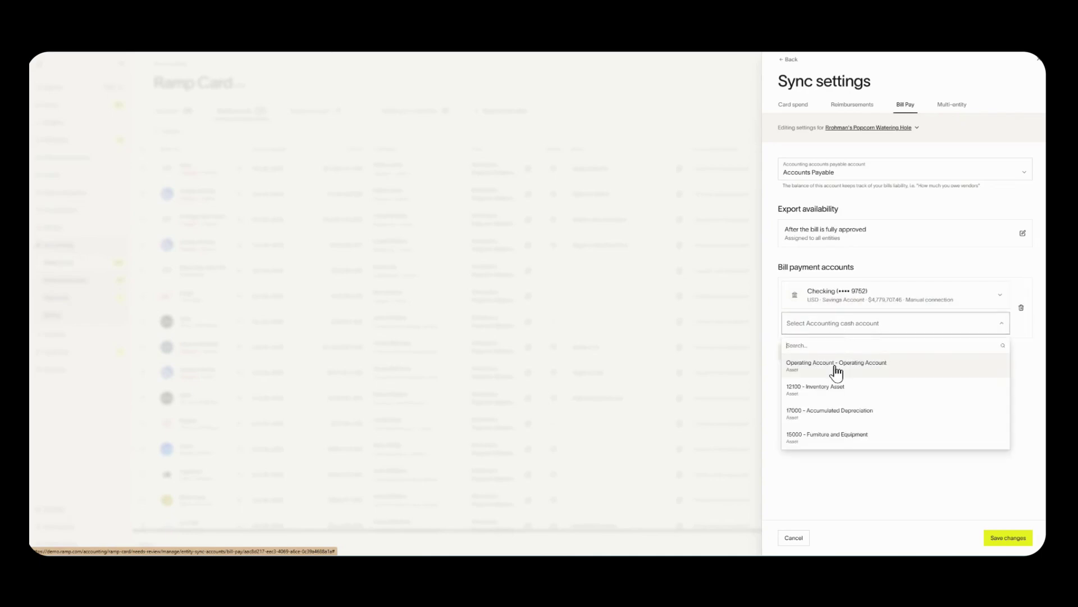
pyautogui.click(837, 364)
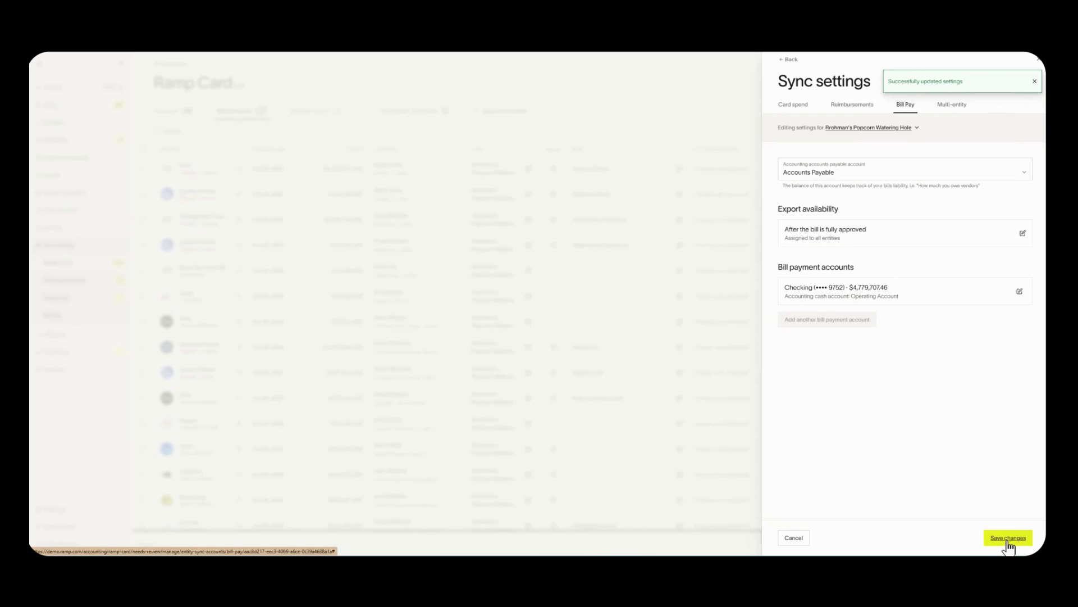
pyautogui.click(1033, 60)
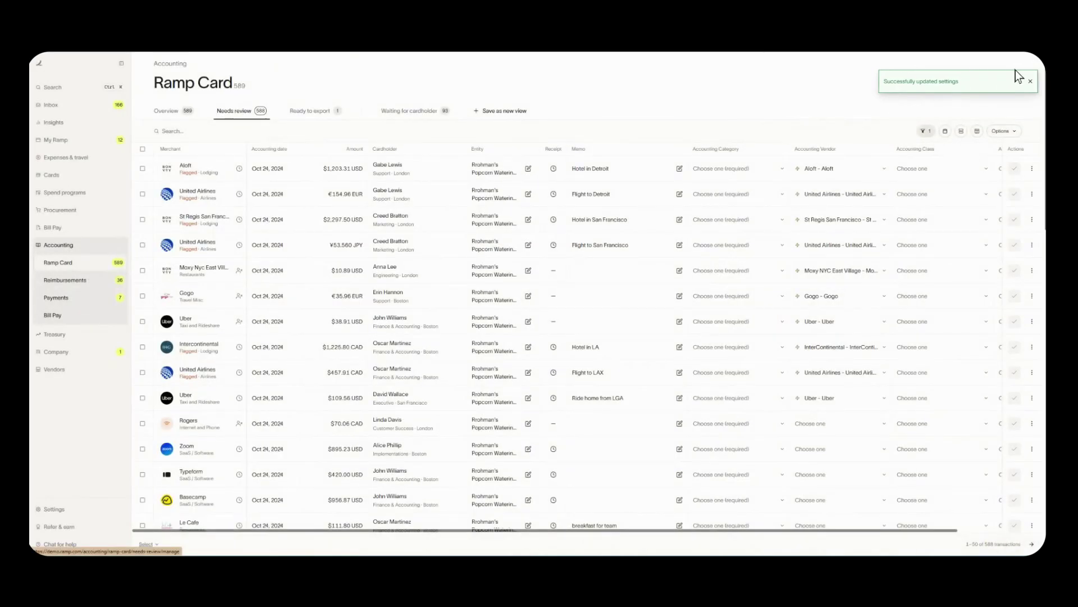
pyautogui.click(1030, 85)
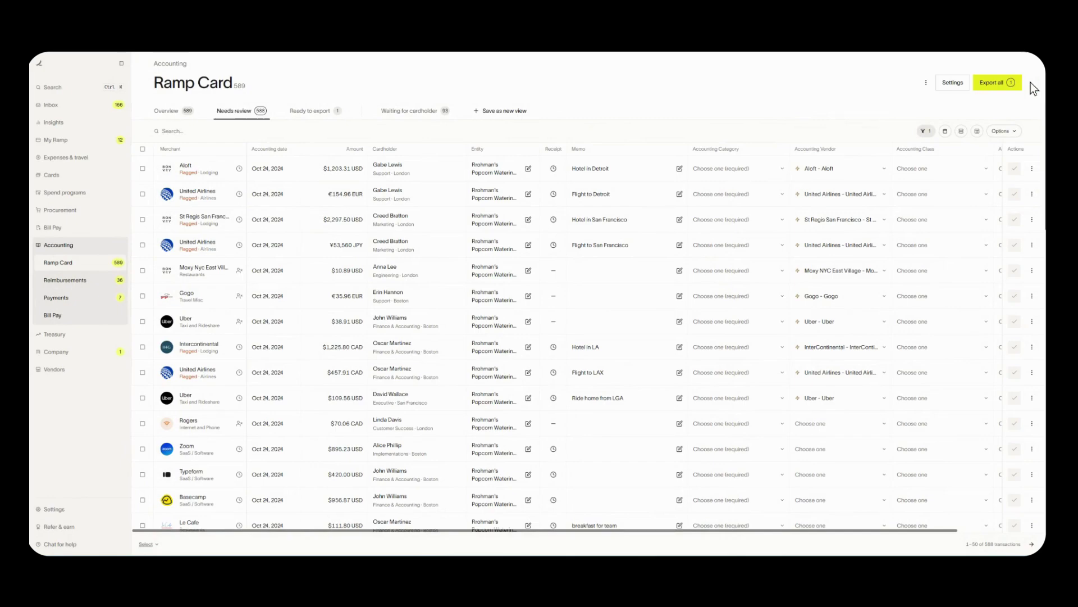
# Step: Code the Aloft transaction's accounting category to 68400 - Travel Expense by searching 'travel'
pyautogui.click(780, 169)
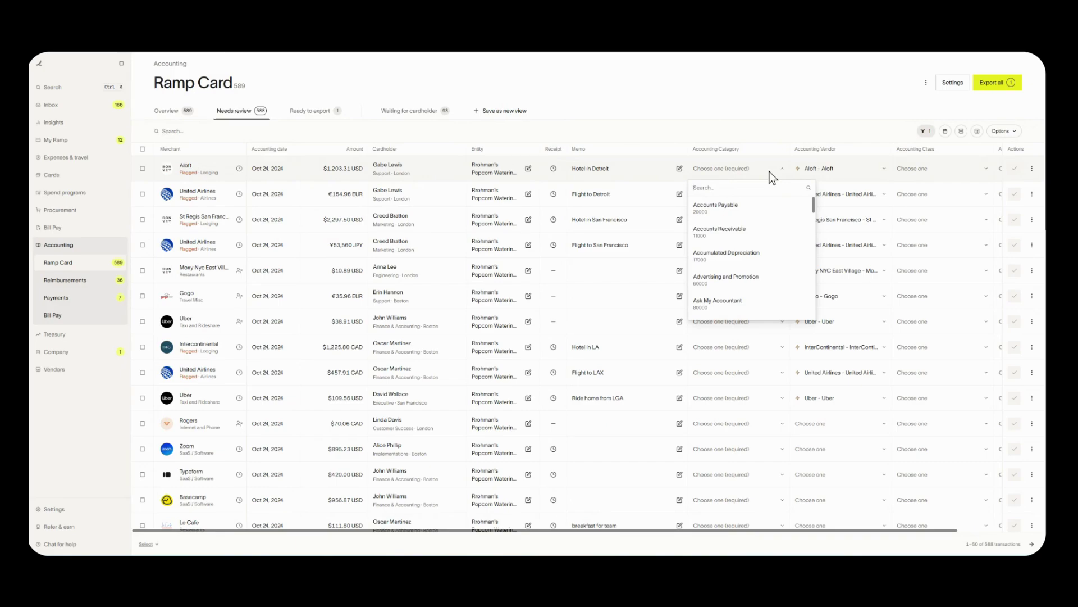
pyautogui.write('t')
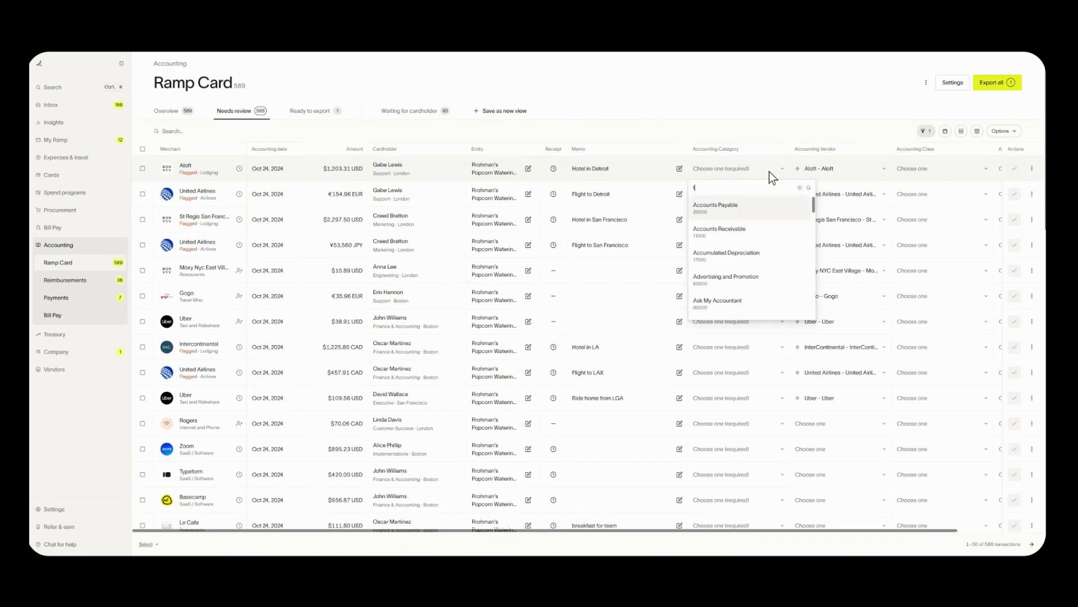
pyautogui.write('ravel')
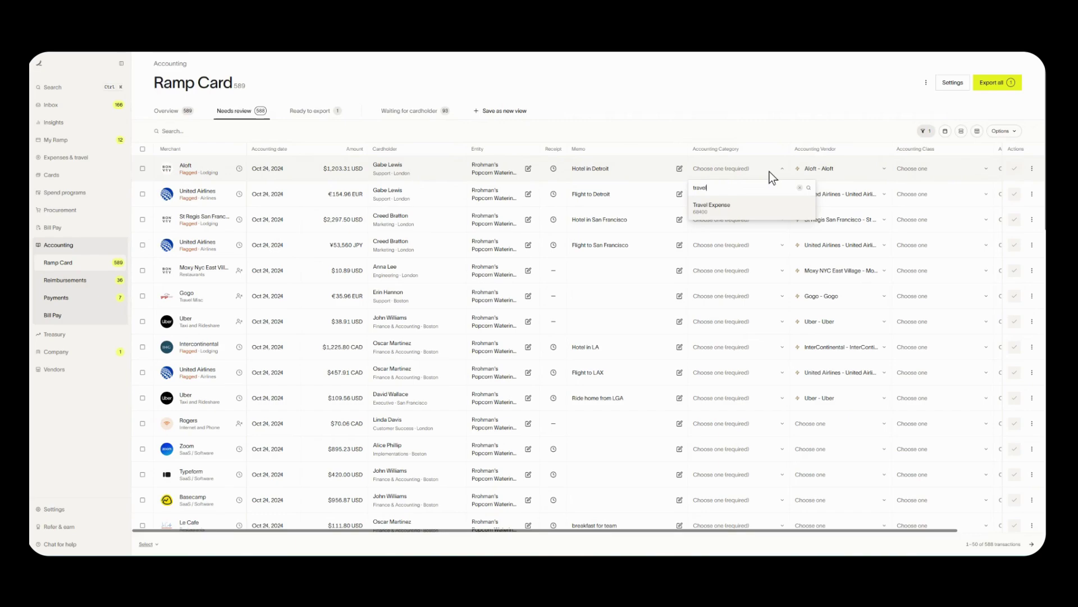
pyautogui.click(770, 213)
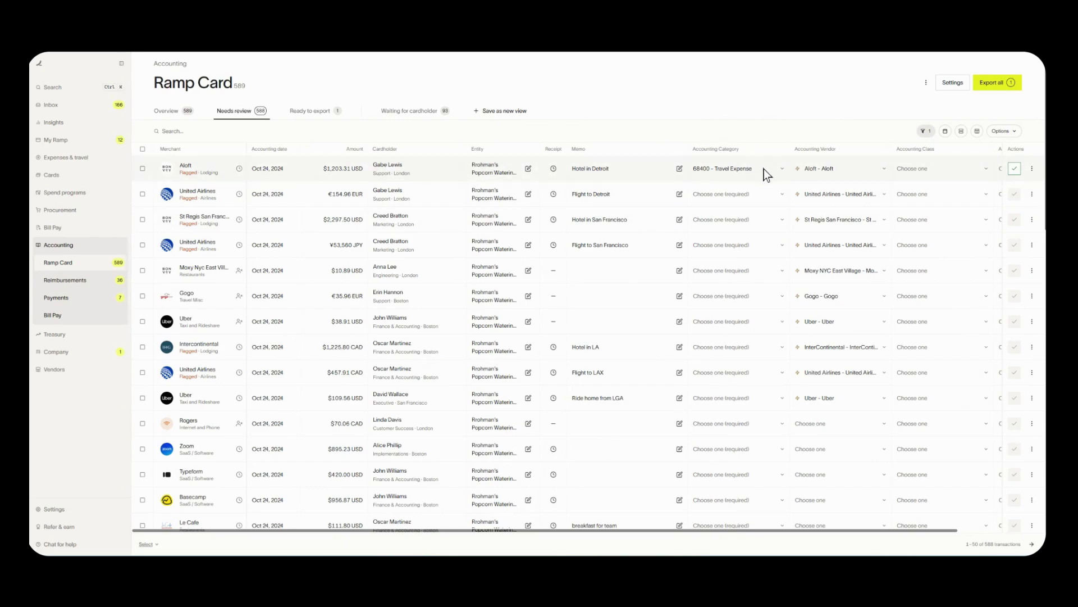
pyautogui.click(1017, 166)
pyautogui.hscroll(3, 763, 531)
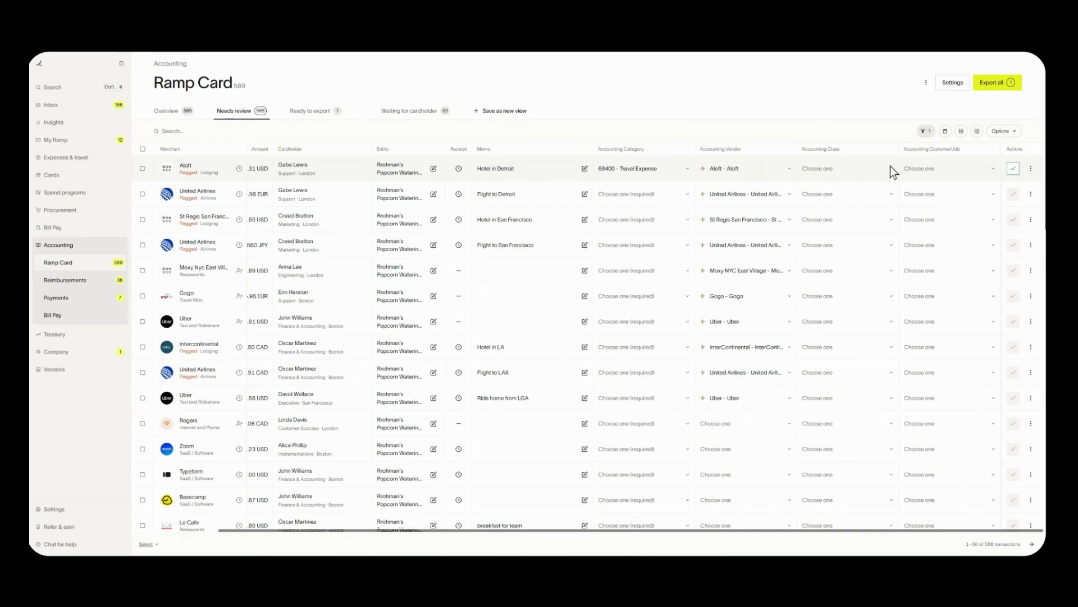
# Step: Mark Aloft ready to export and undo Uber in the Ready to export list
pyautogui.click(1015, 169)
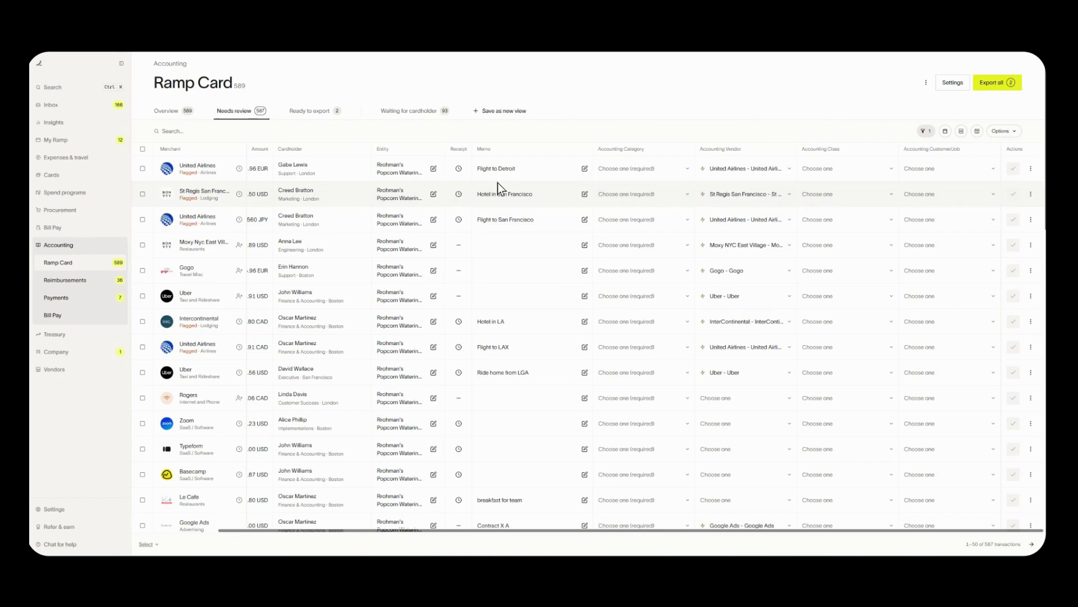
pyautogui.click(319, 116)
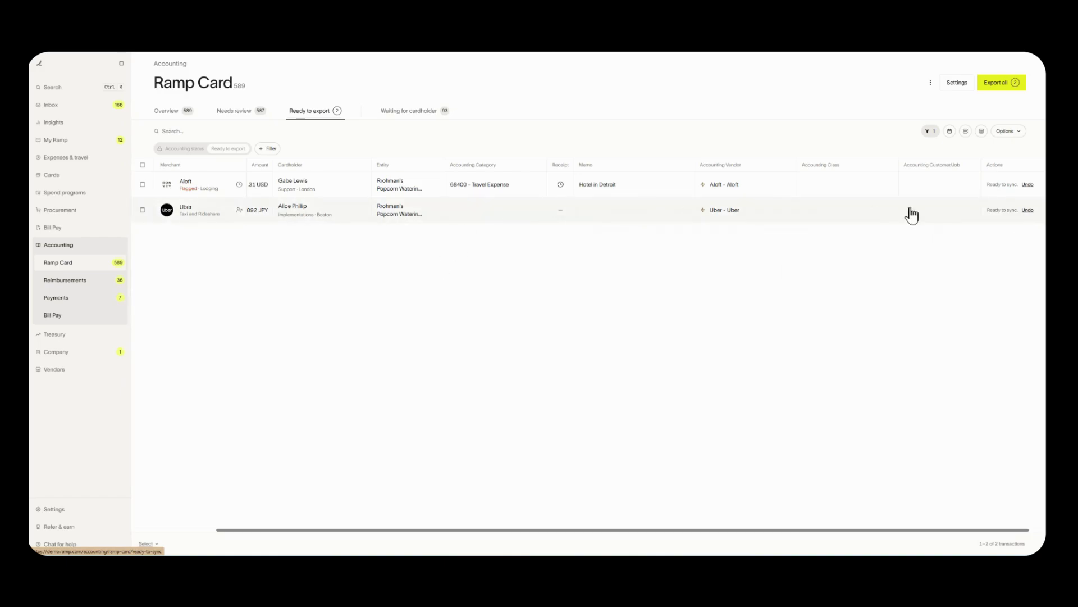
pyautogui.click(1028, 211)
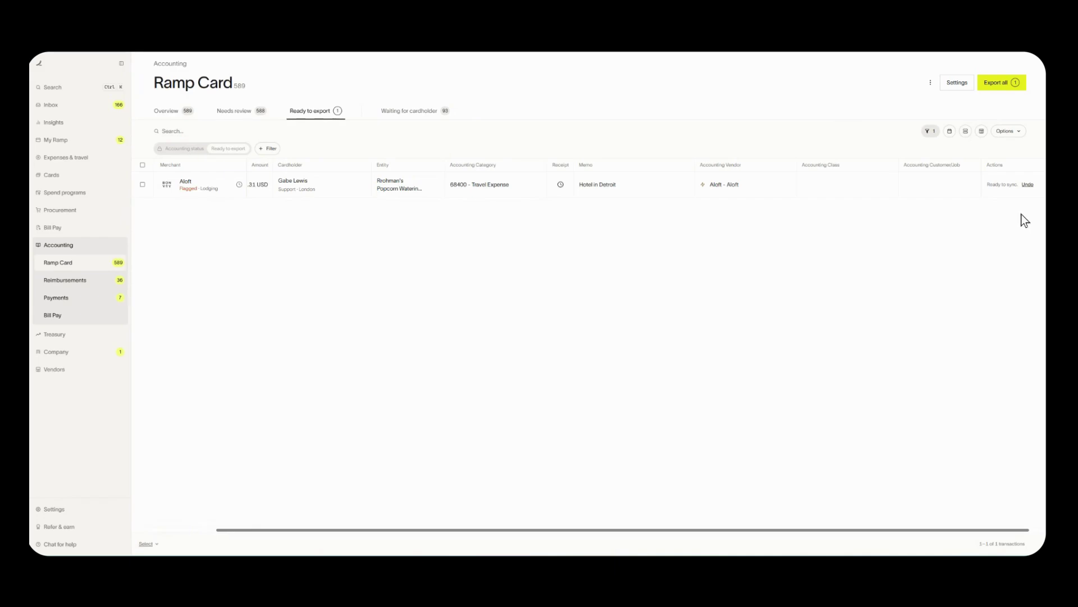
# Step: Export the ready Aloft transaction as an IIF file after checking the Export as options
pyautogui.click(997, 83)
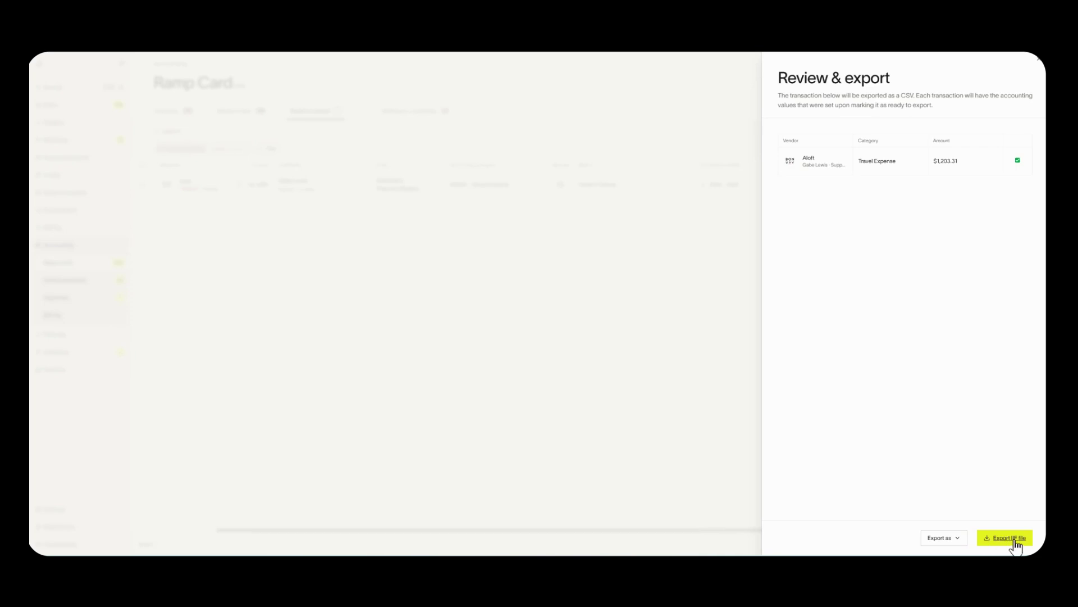
pyautogui.click(958, 541)
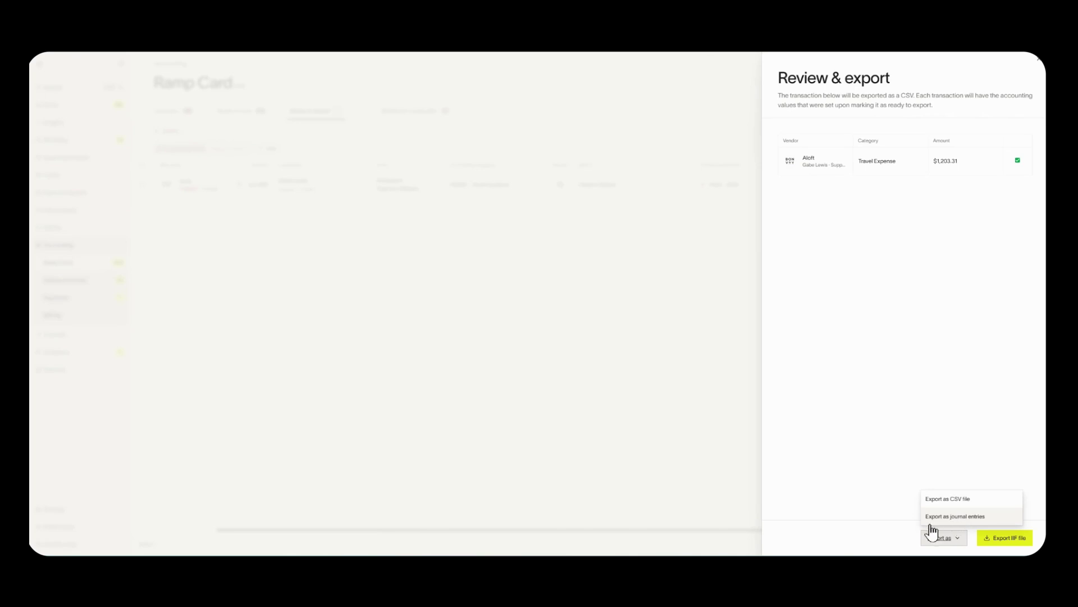
pyautogui.click(893, 548)
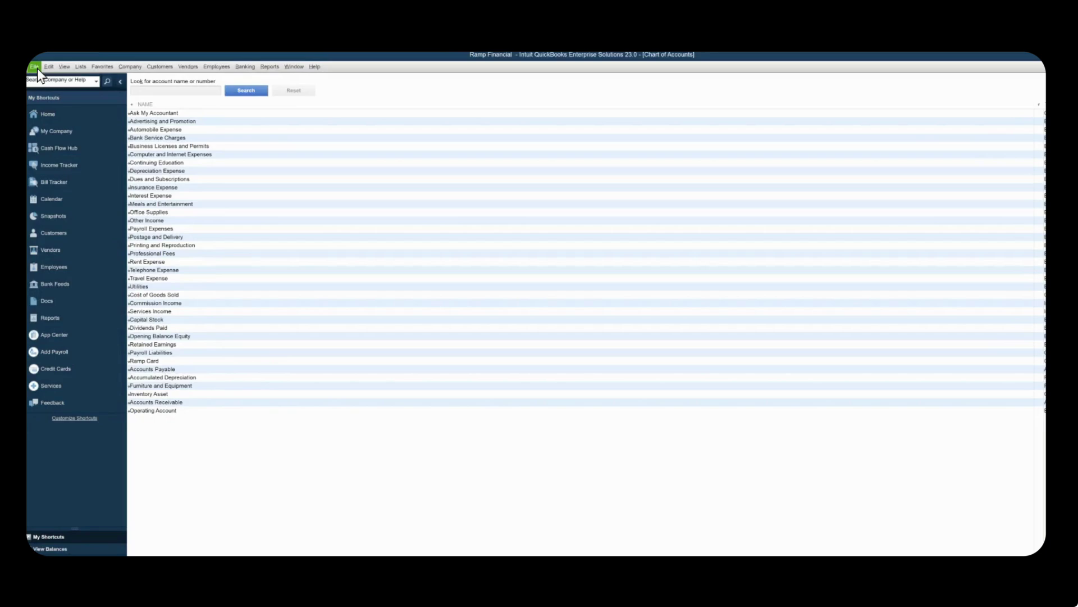
# Step: Start a File > Utilities > Import > IIF Files import, agreeing to close all windows
pyautogui.click(36, 67)
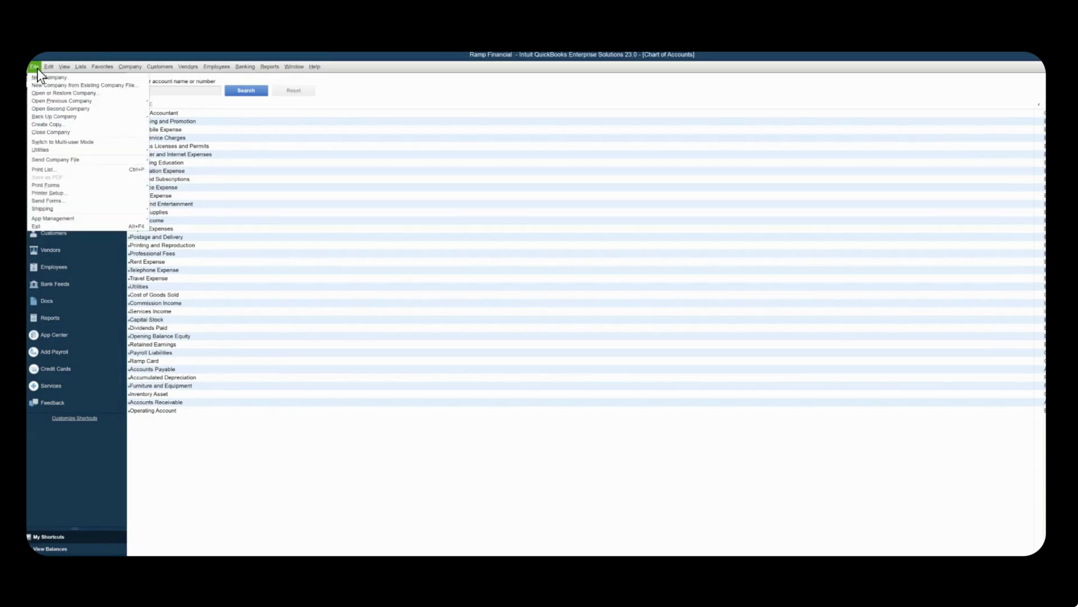
pyautogui.moveTo(62, 152)
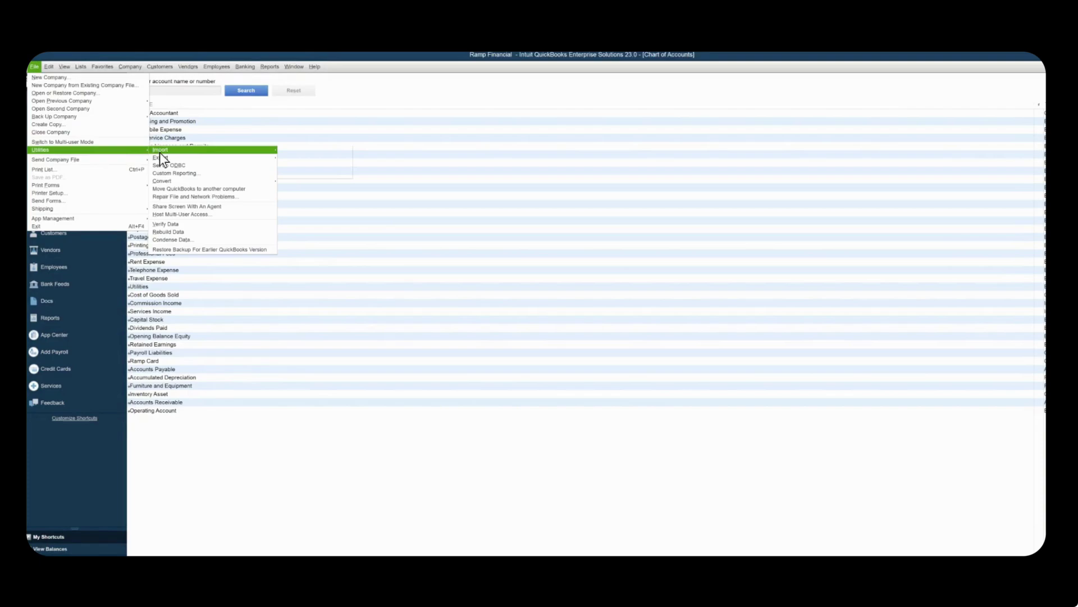
pyautogui.moveTo(274, 151)
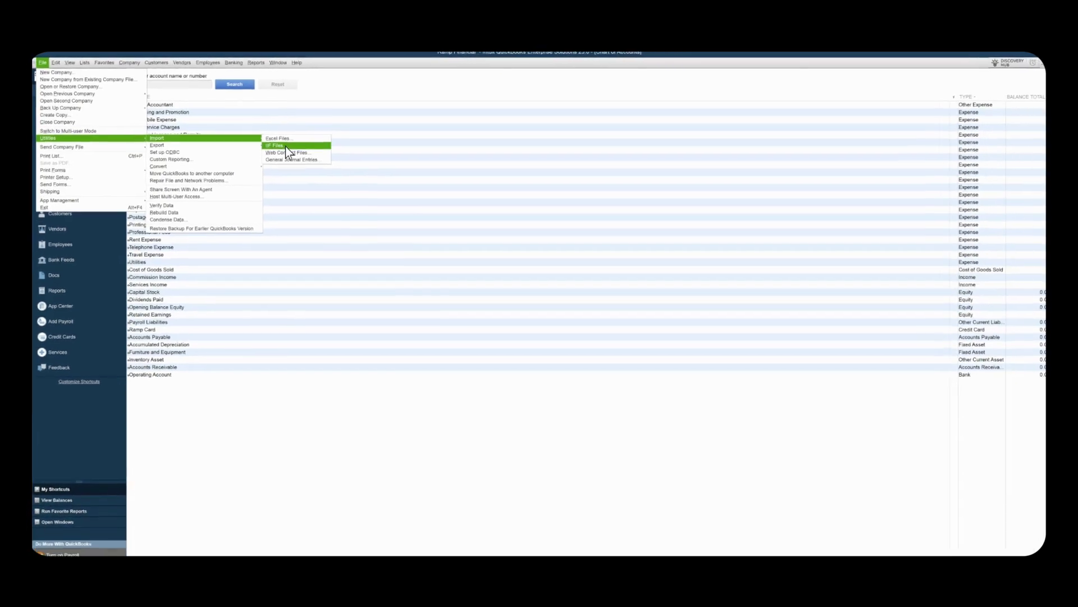
pyautogui.click(304, 159)
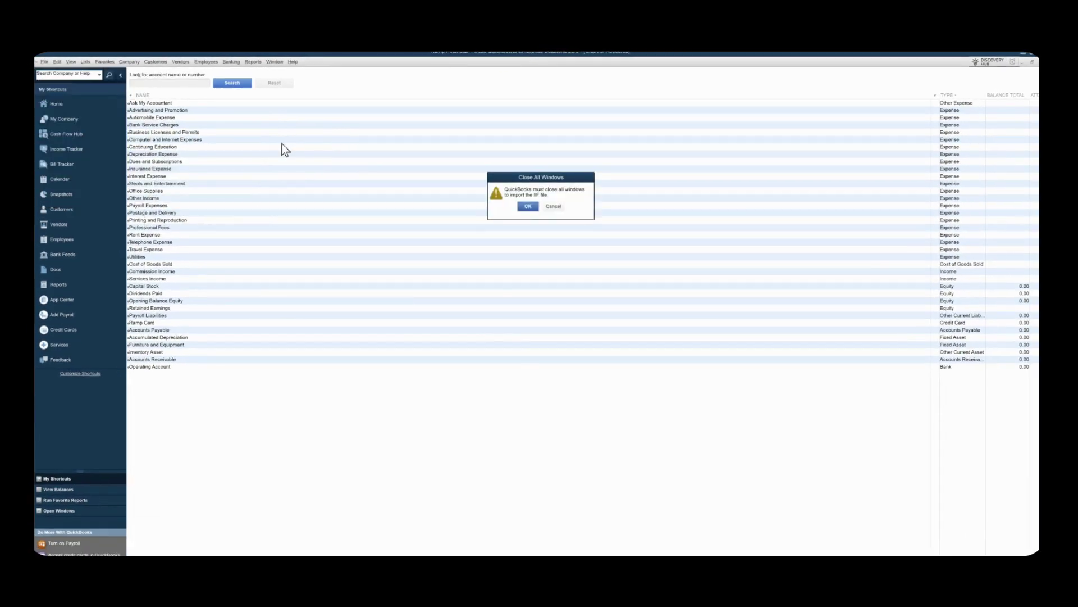
pyautogui.click(528, 208)
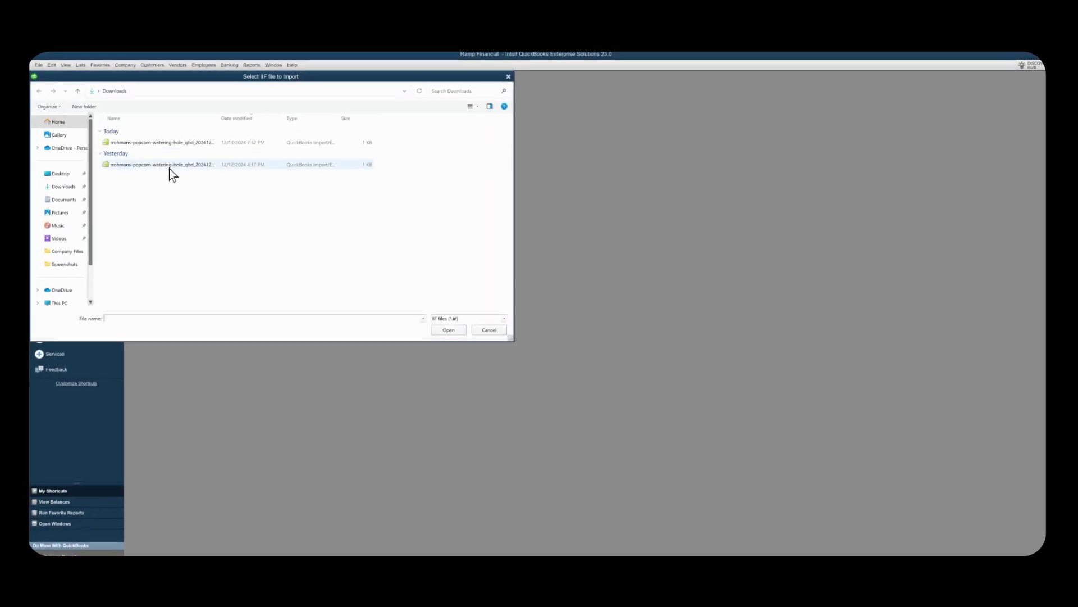
# Step: Select the newest rrohmans-popcorn-watering-hole IIF file for import
pyautogui.click(164, 143)
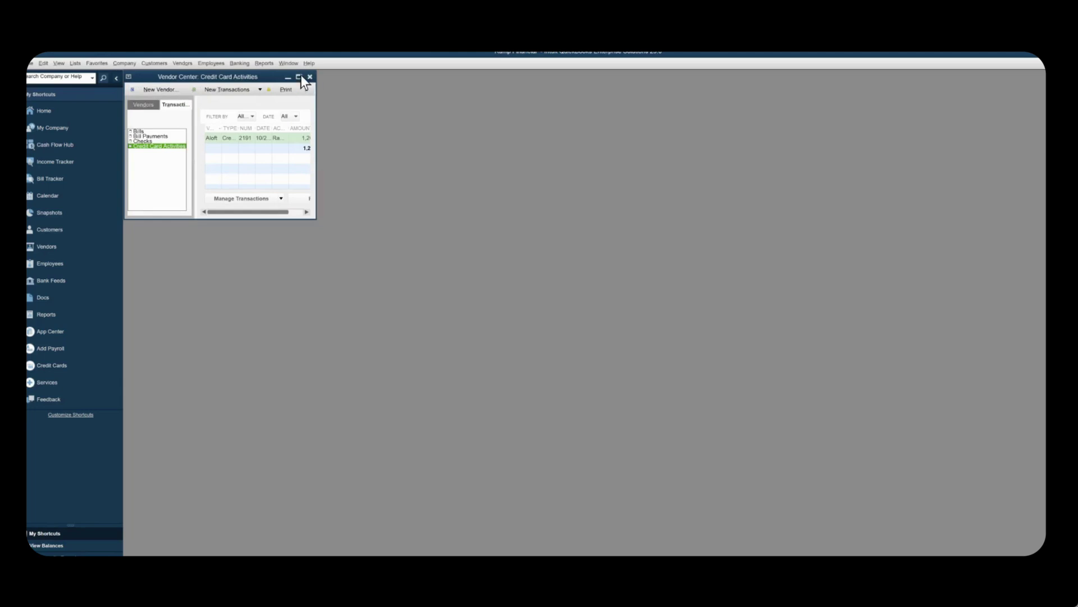
# Step: Maximize Vendor Center, filter to Ramp Card, and open the Aloft Credit Card Charge
pyautogui.click(300, 77)
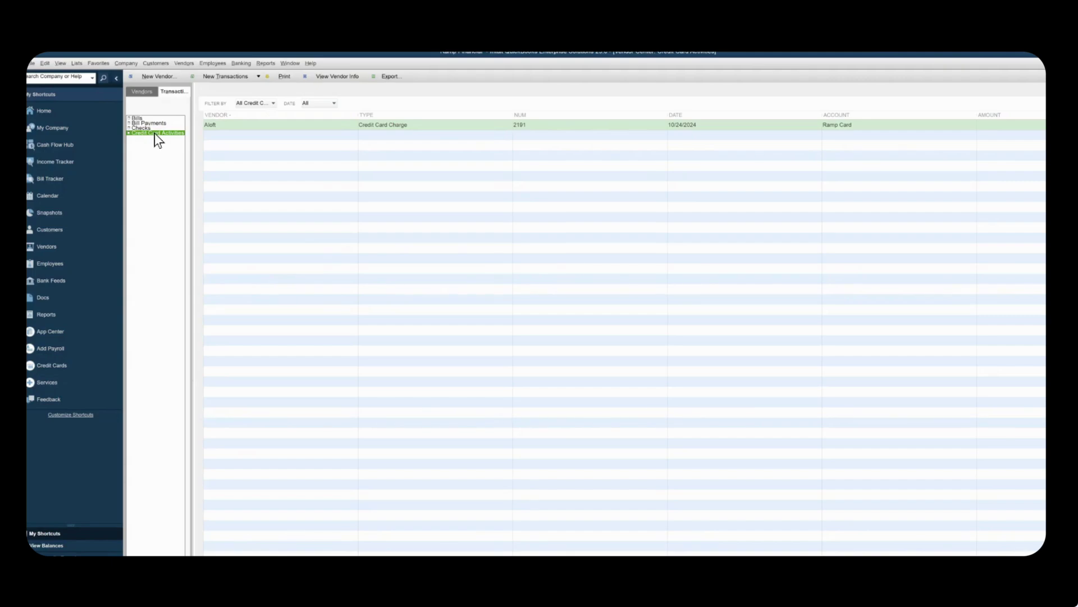
pyautogui.click(250, 103)
pyautogui.click(257, 121)
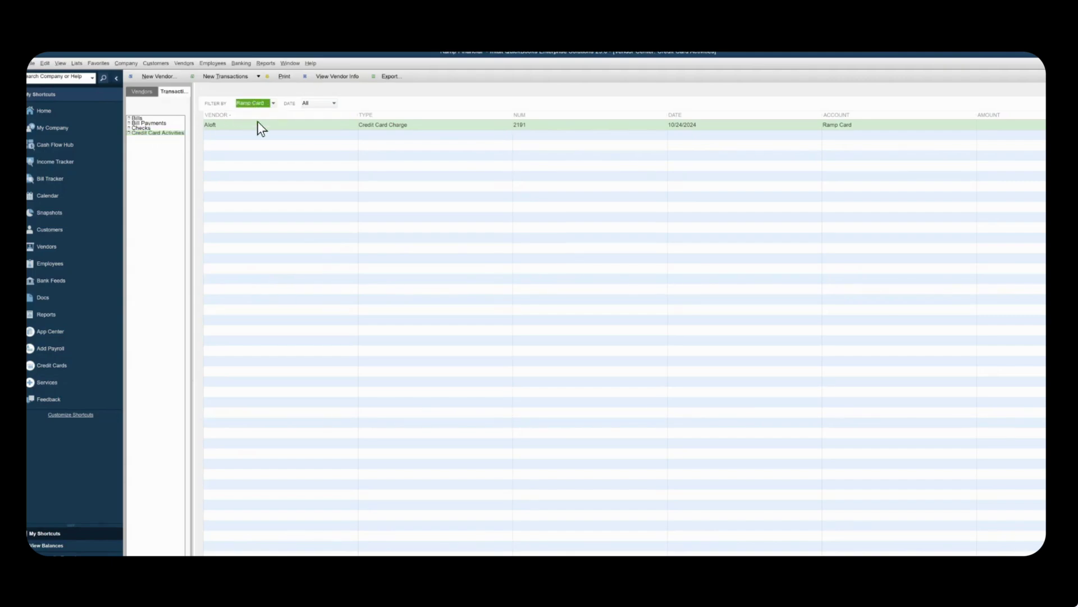
pyautogui.doubleClick(300, 128)
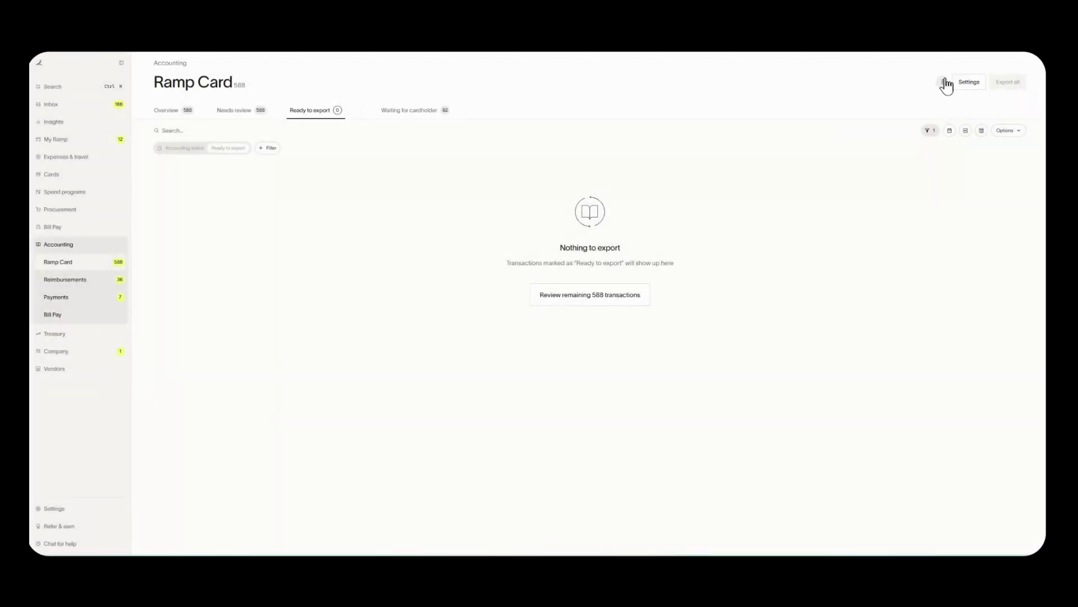
# Step: Open the Ramp Card Export history from the menu next to Settings
pyautogui.click(944, 84)
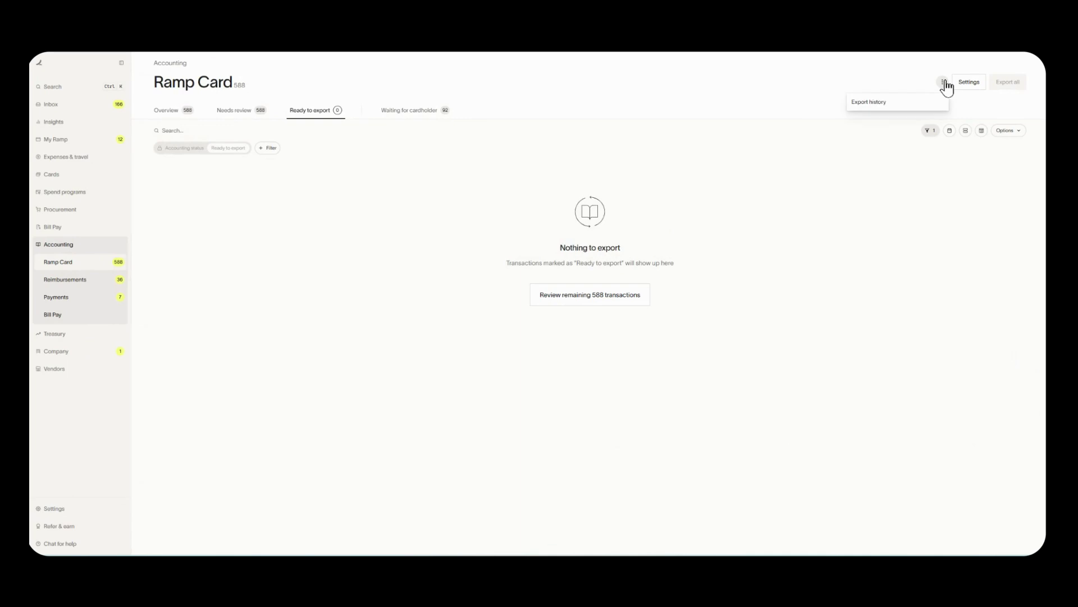
pyautogui.click(899, 109)
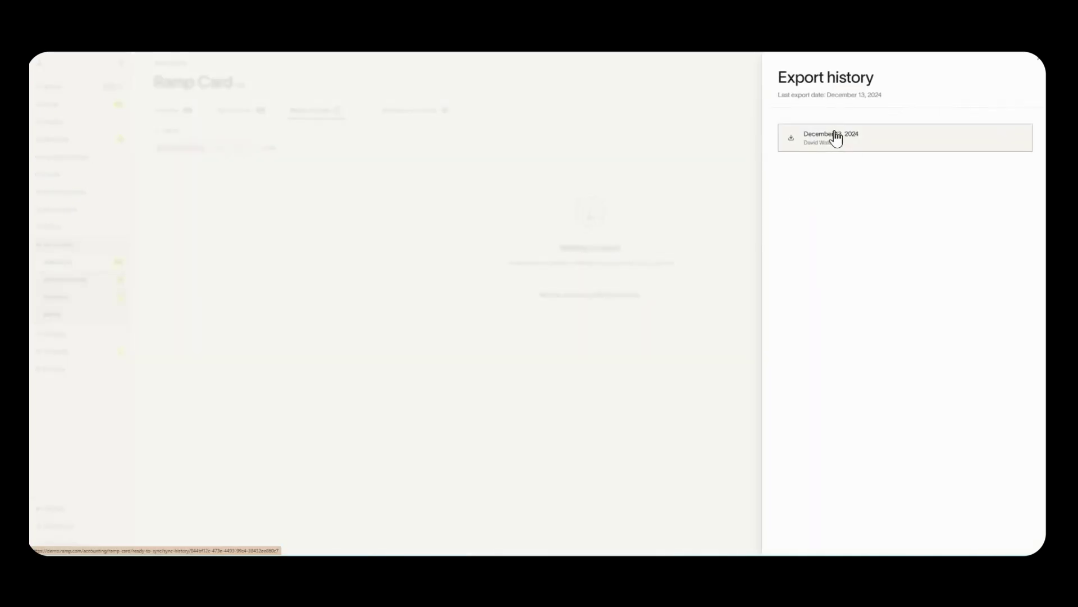